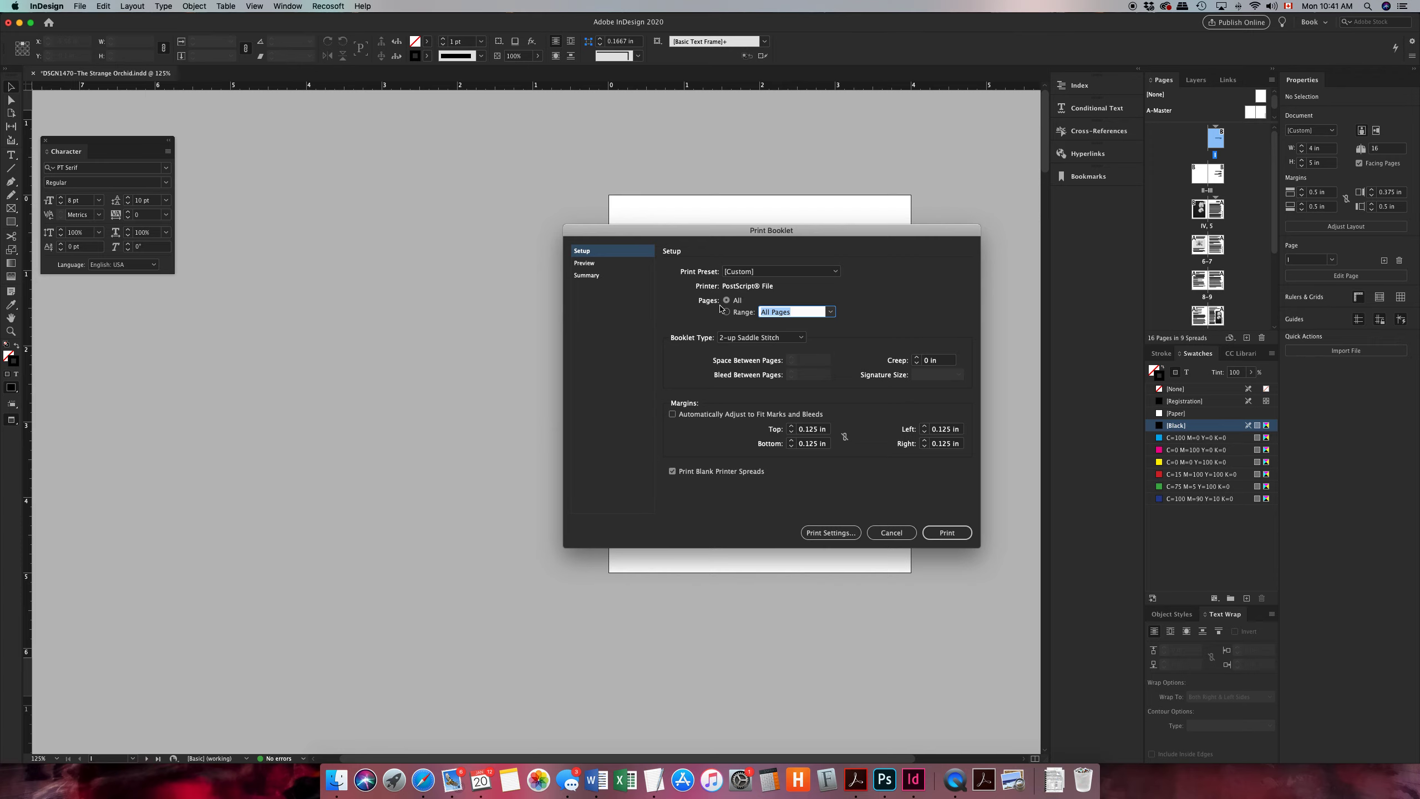
Choose 2-up Saddle Stitch as the booklet type for printing all pages.
click(729, 340)
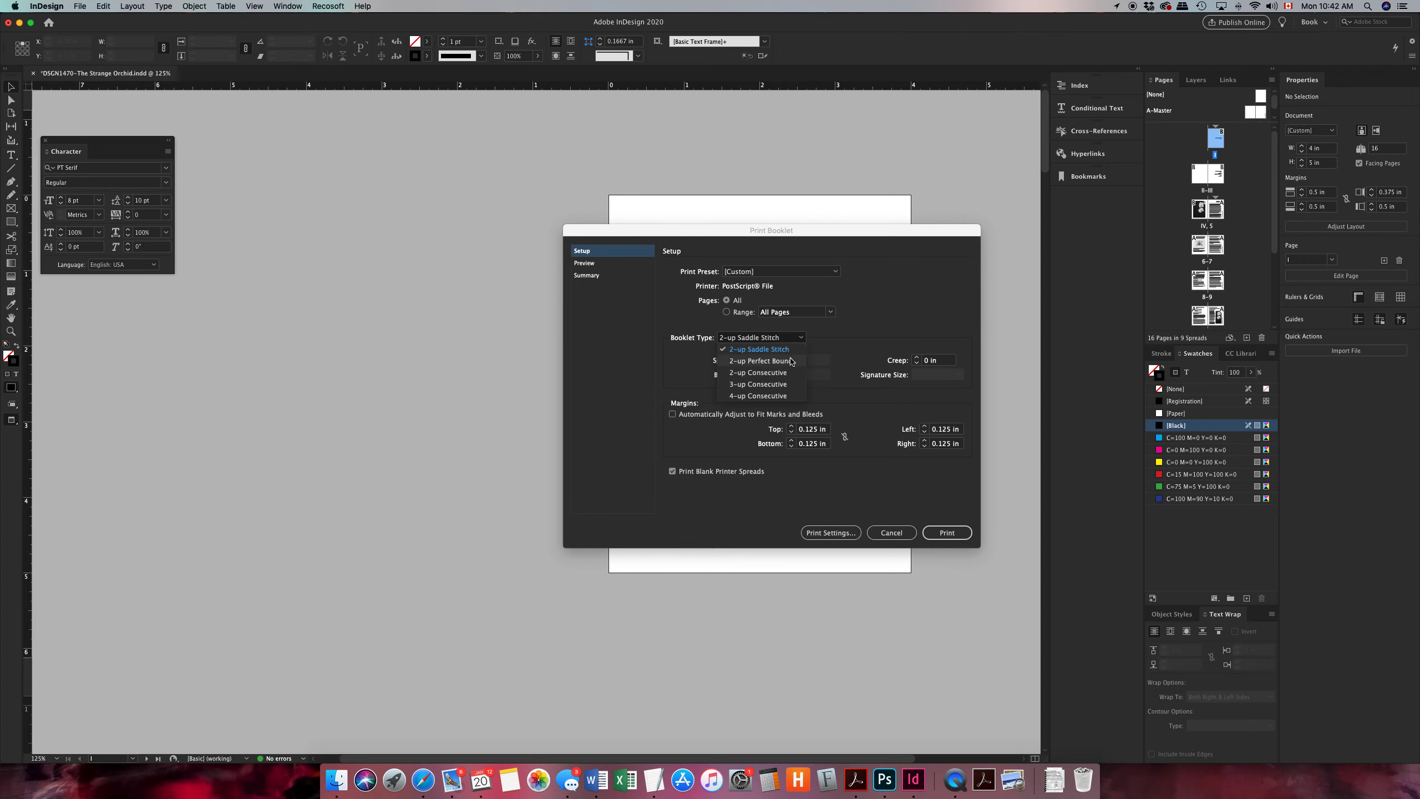
click(783, 340)
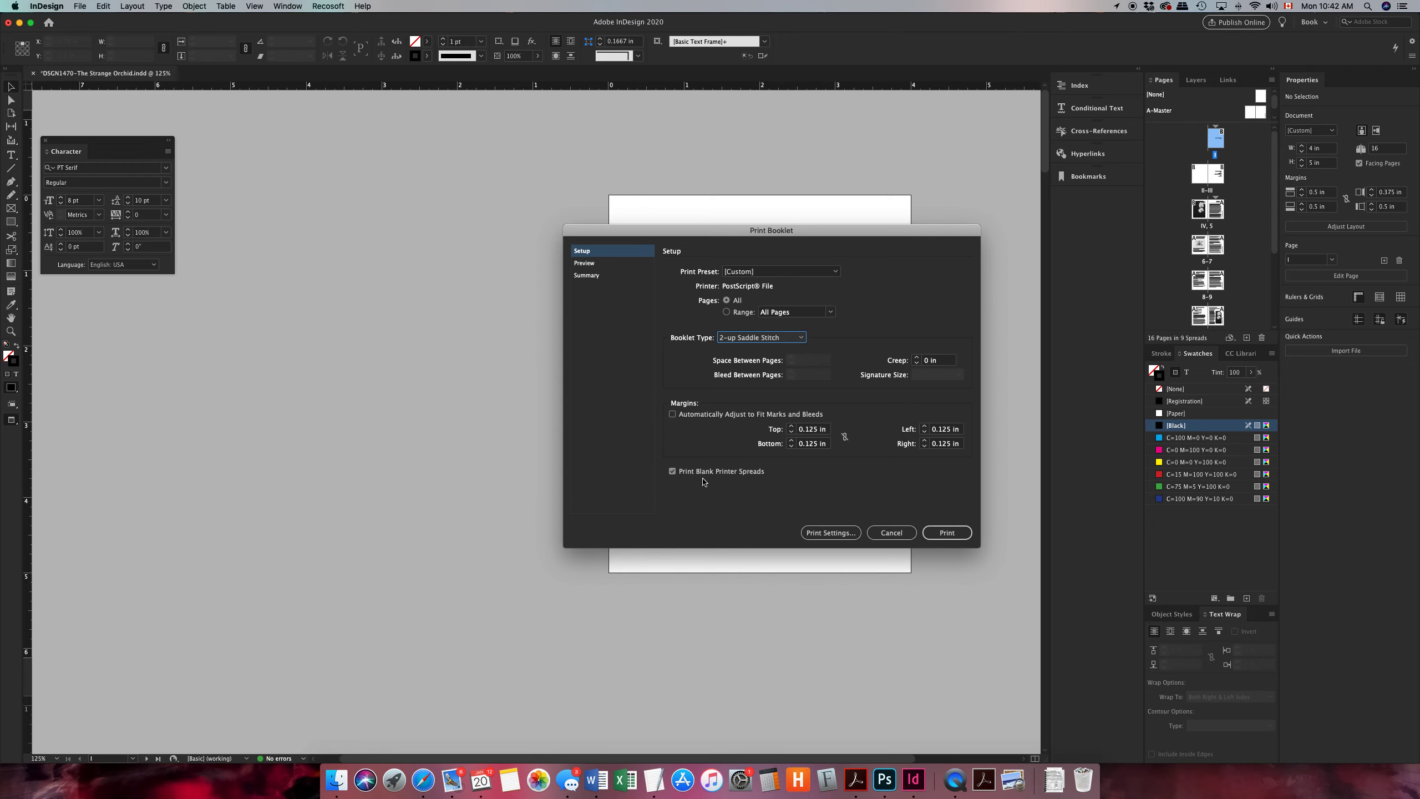
Examine how the pages are paired on the printer spreads in the booklet preview, and review the print summary.
click(585, 263)
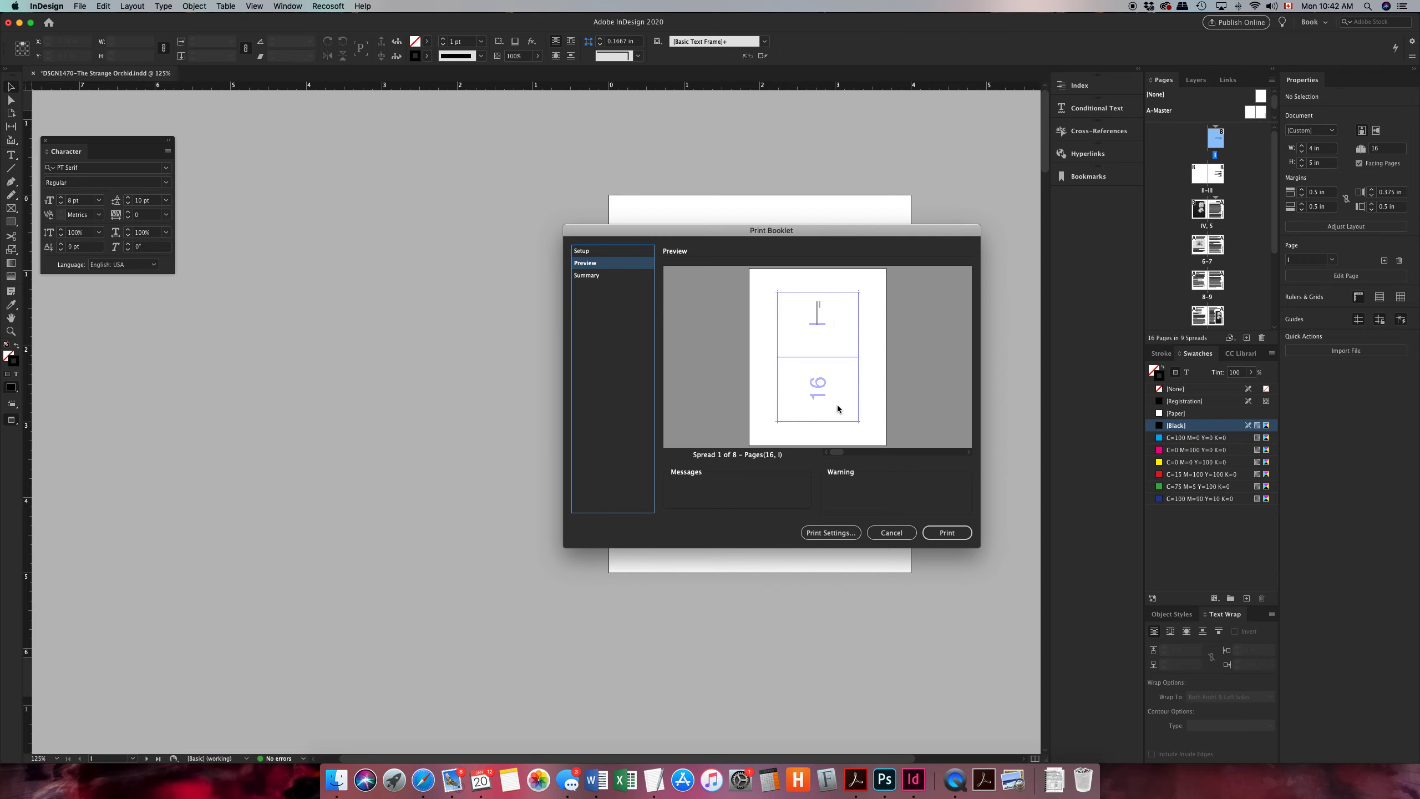
click(969, 453)
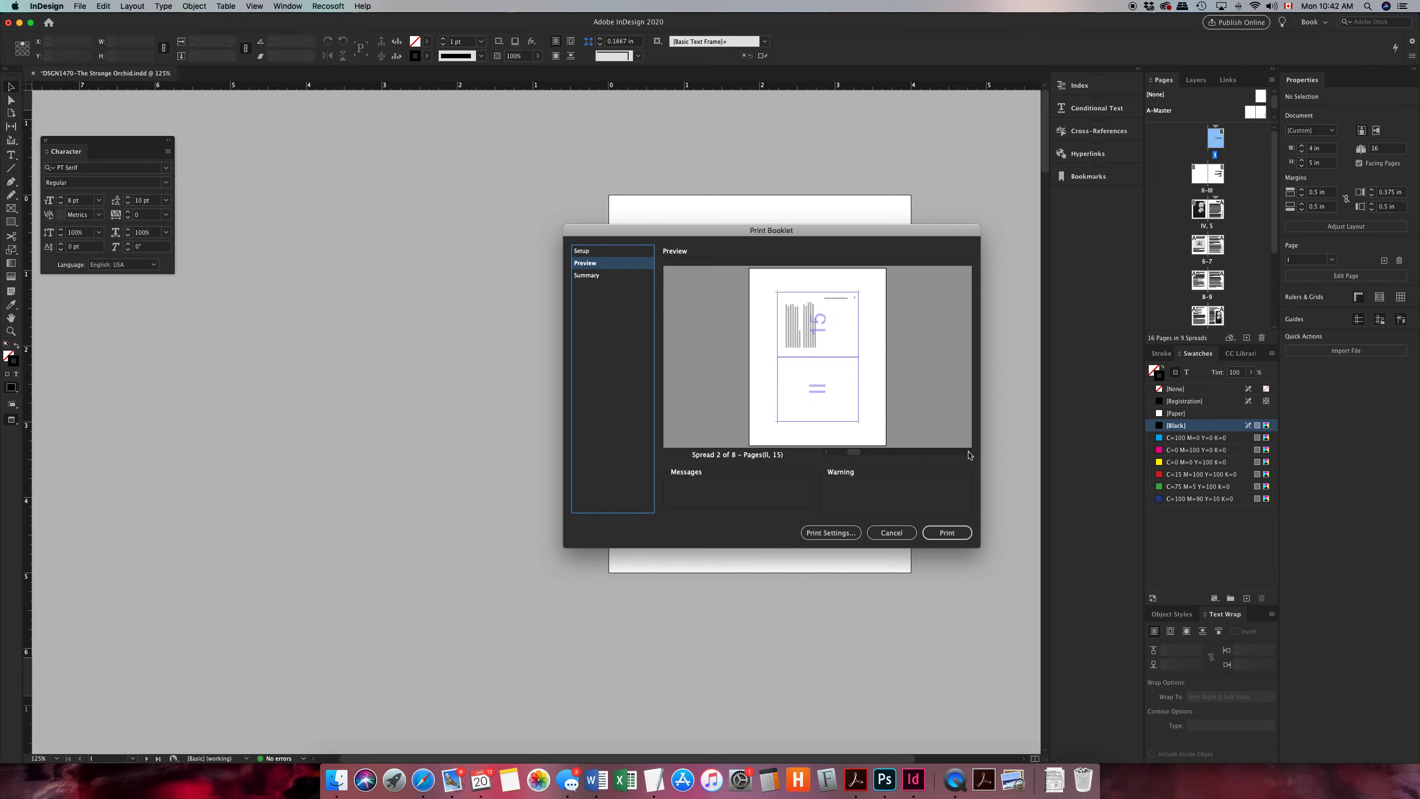
click(969, 453)
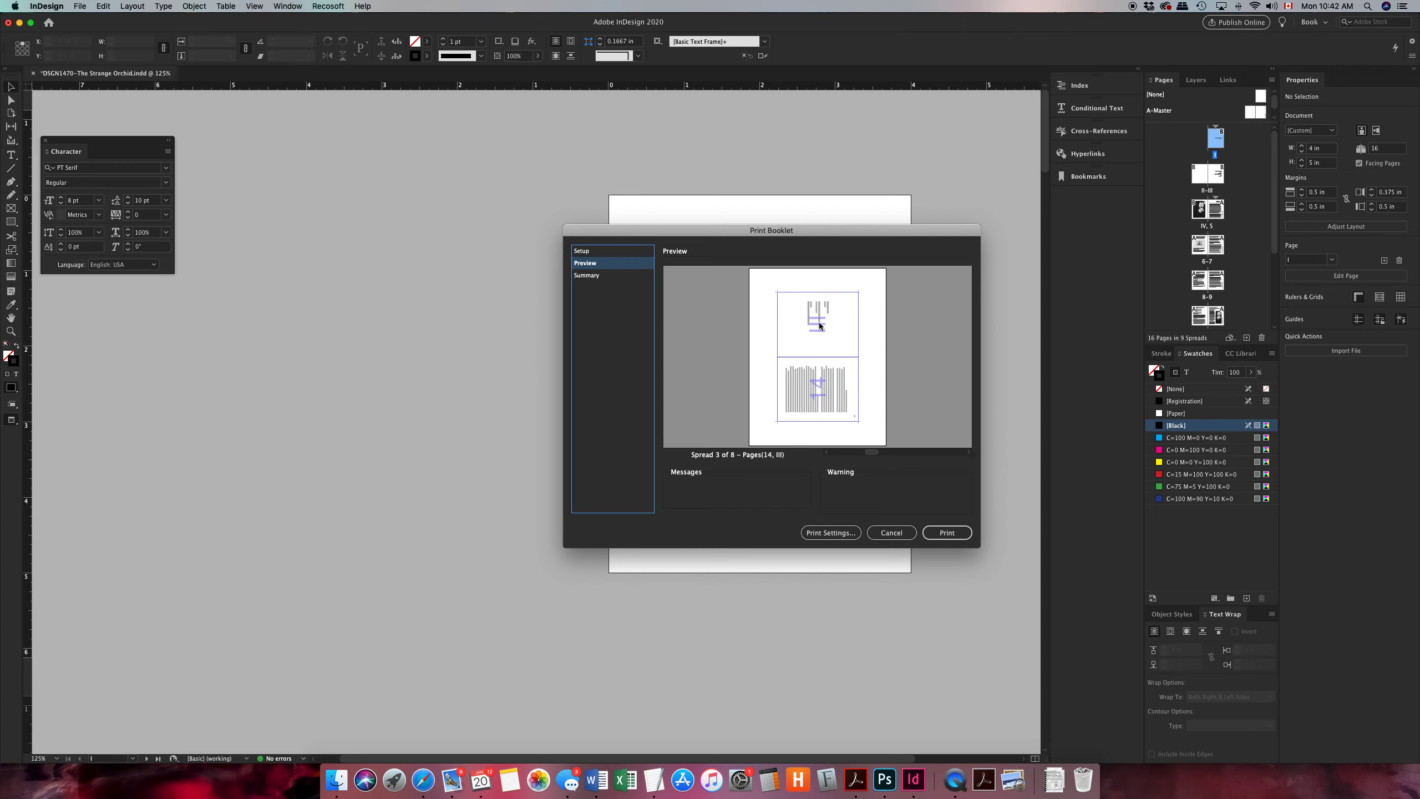
click(969, 454)
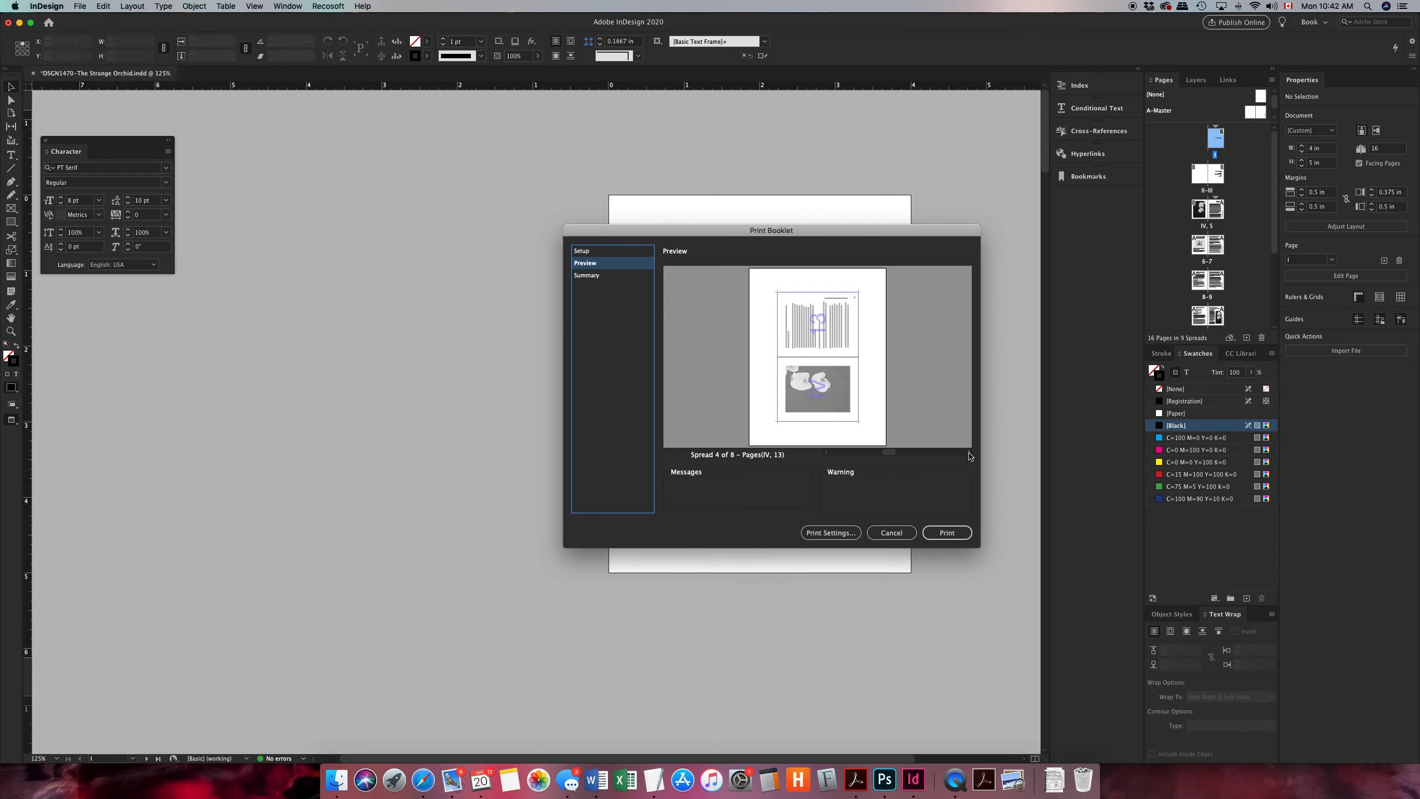
click(969, 454)
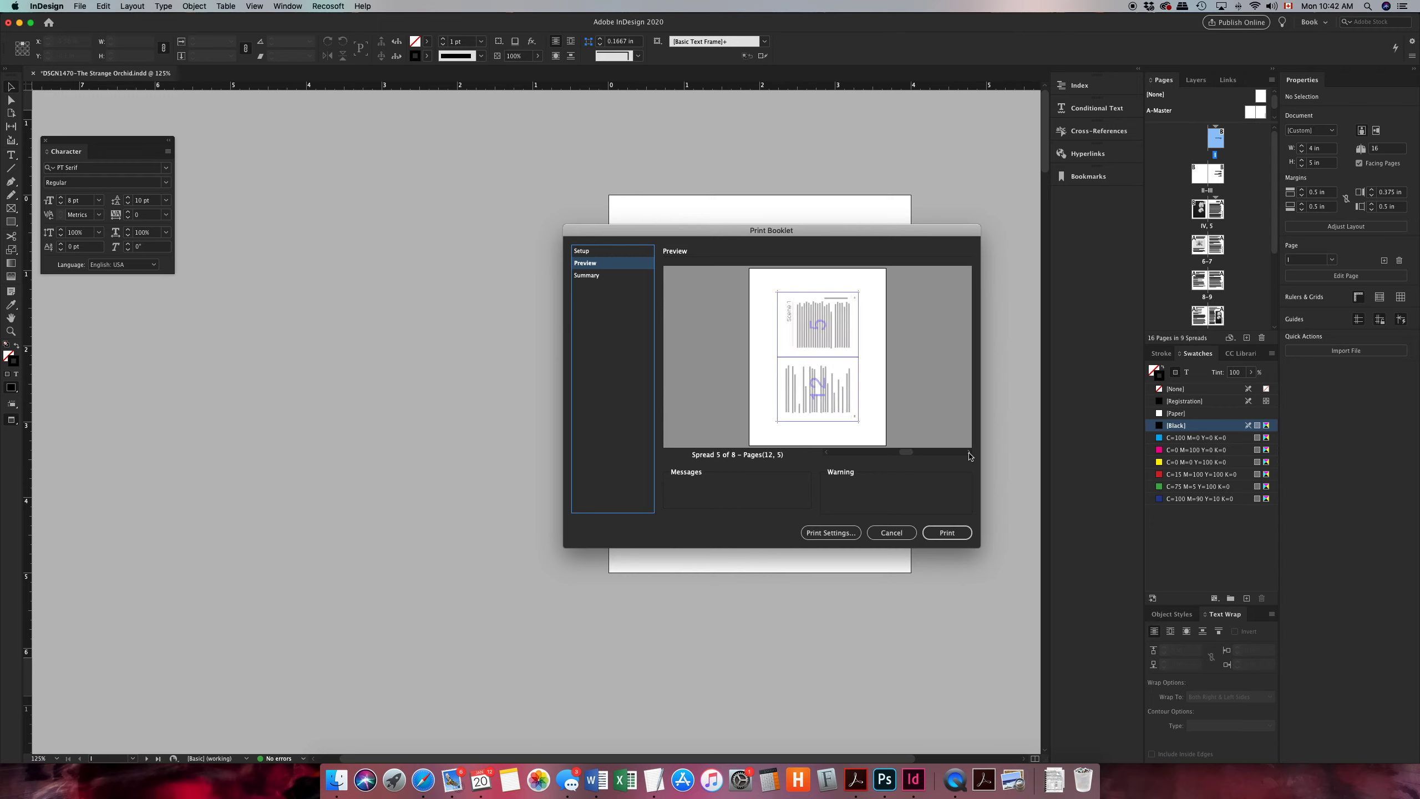
click(969, 454)
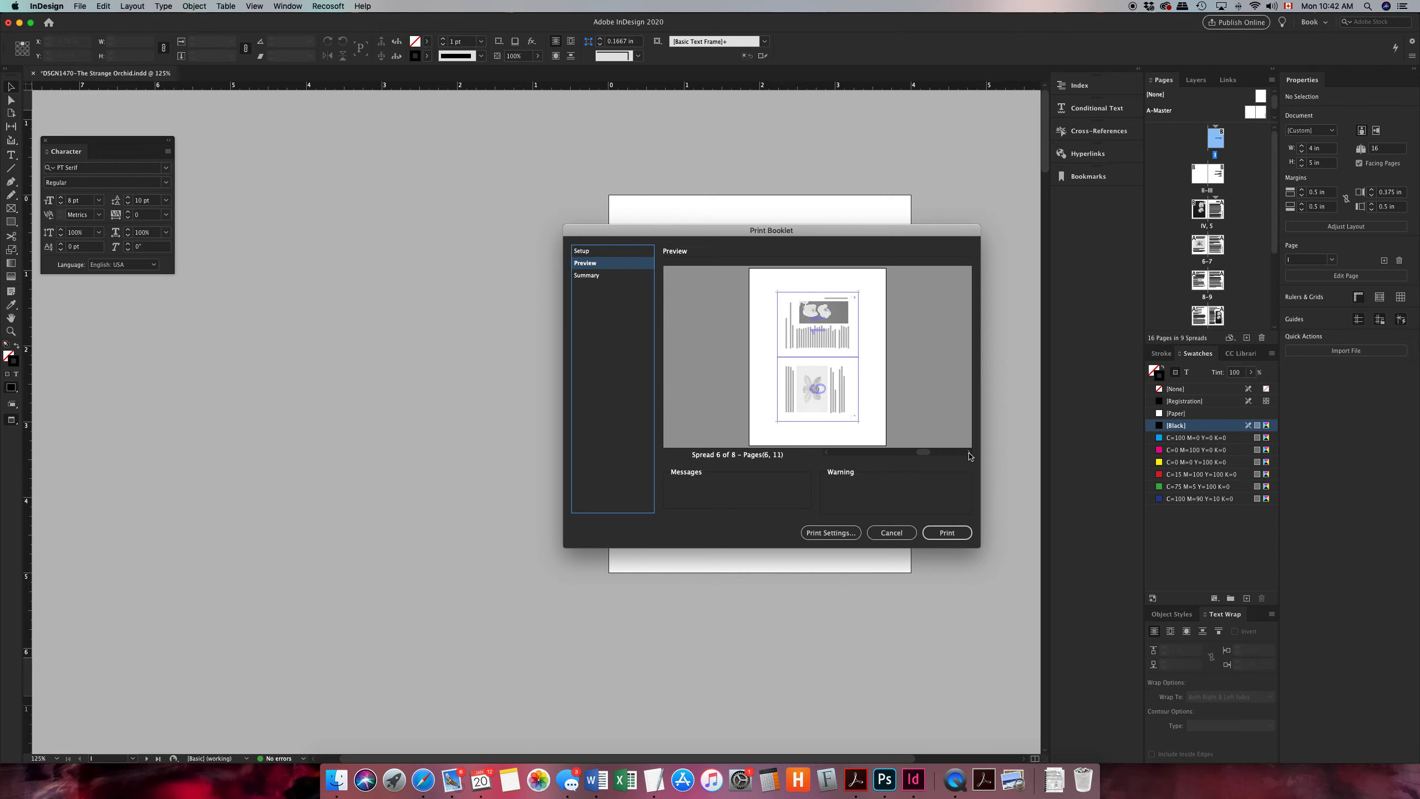
click(969, 454)
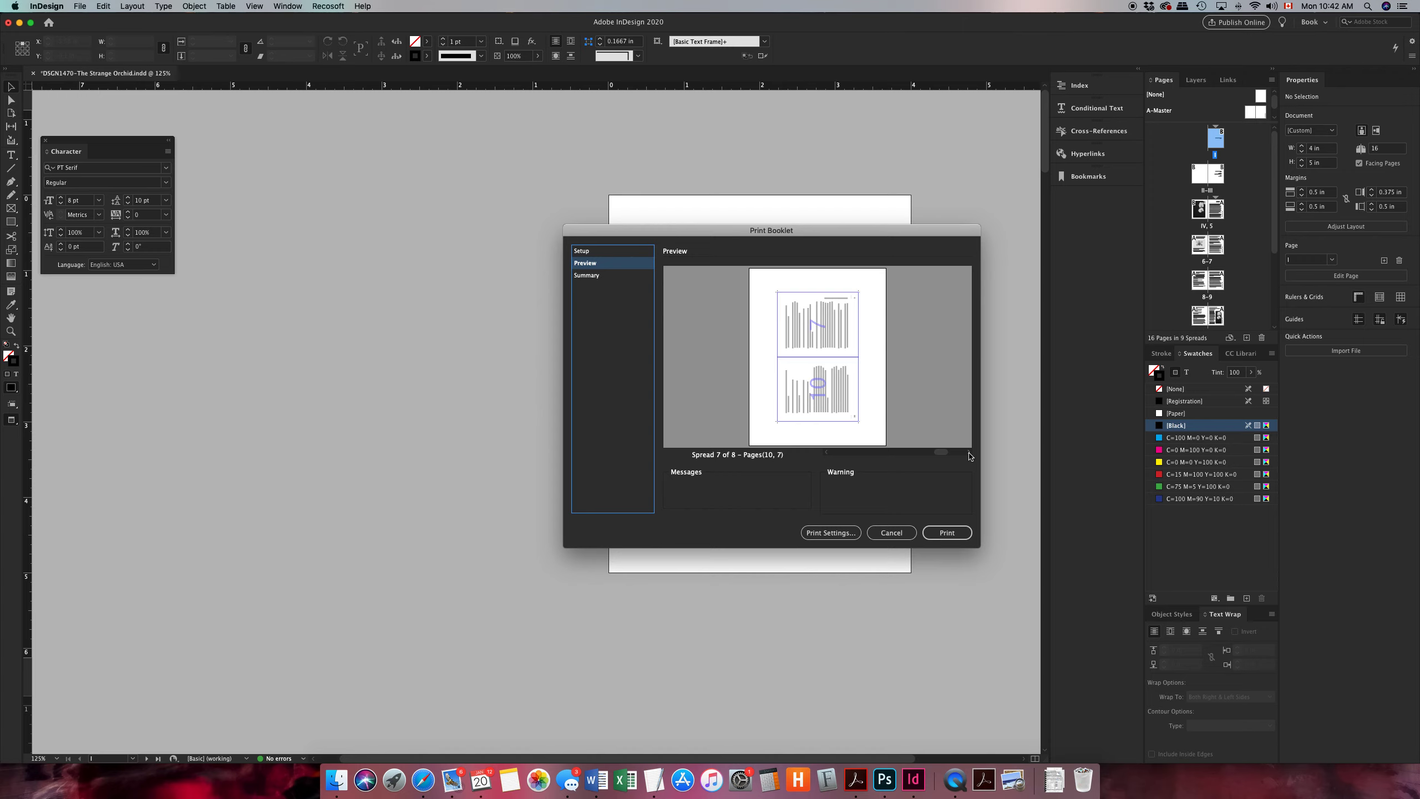
click(969, 455)
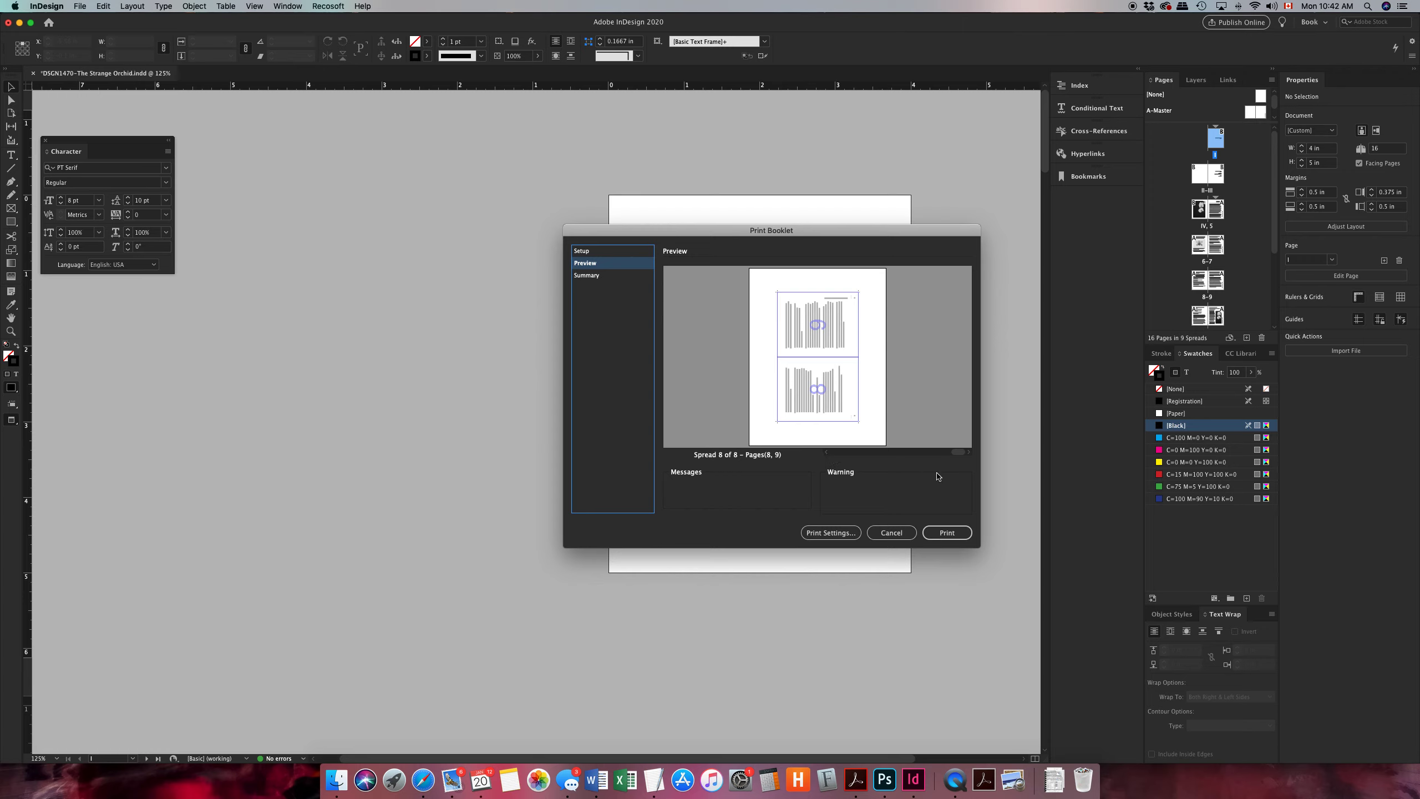
click(827, 452)
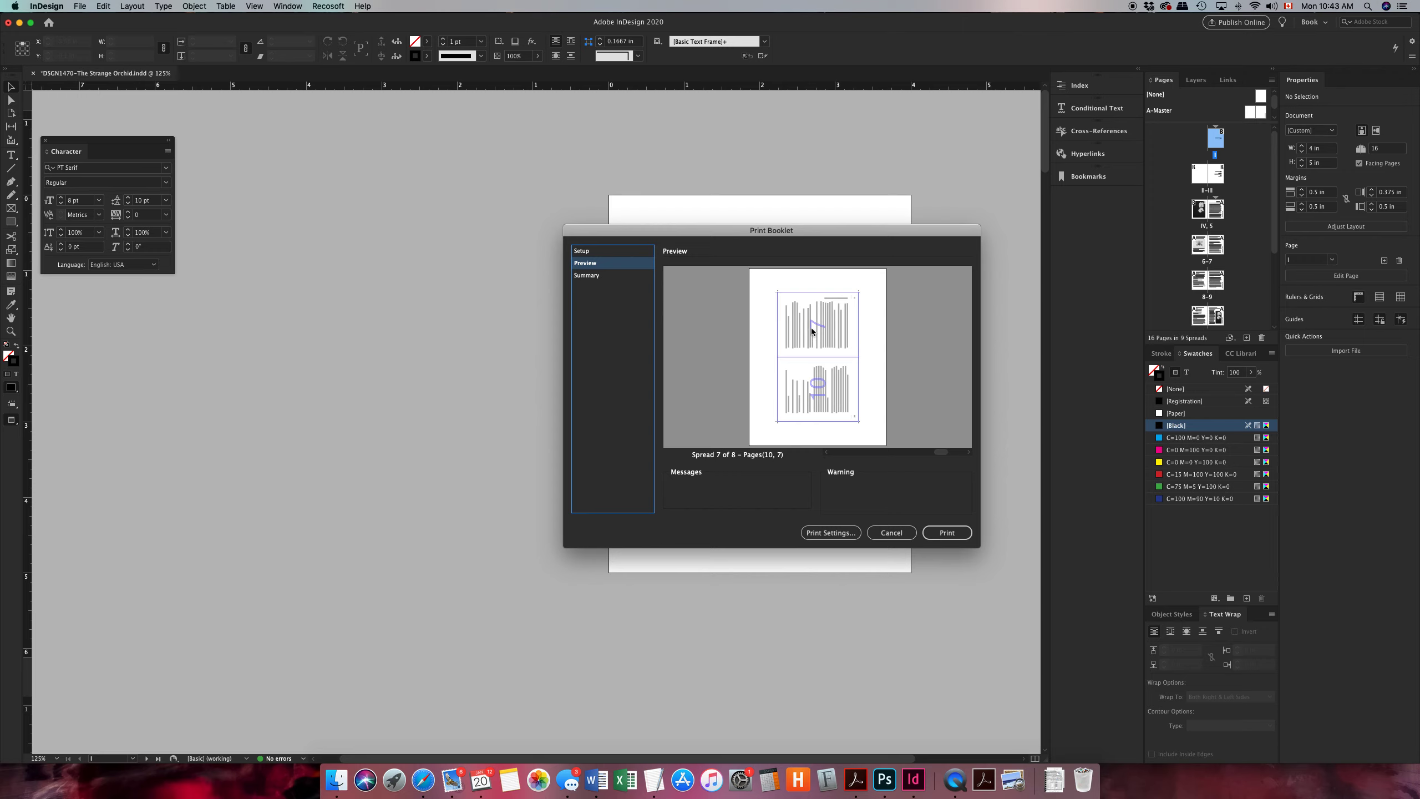
click(827, 453)
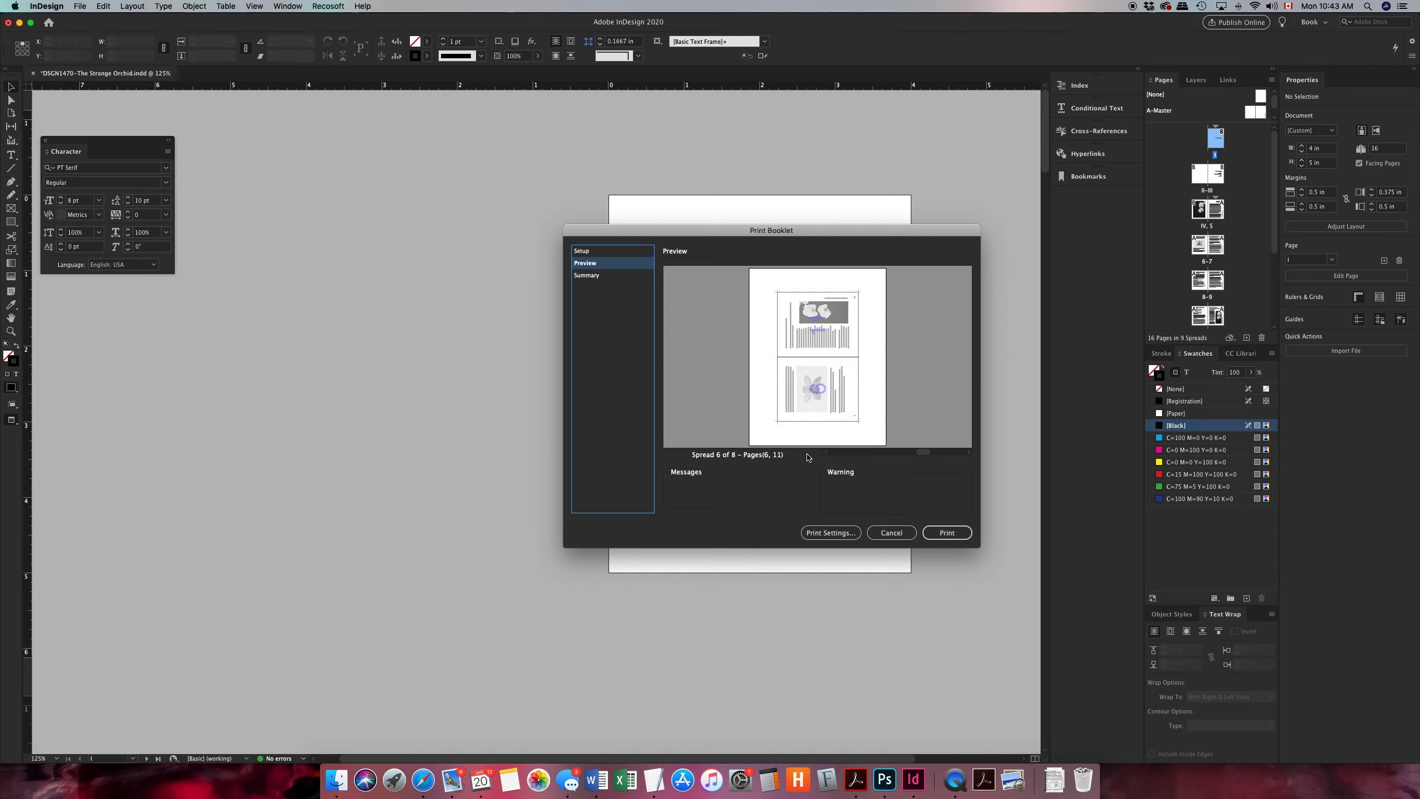
click(827, 454)
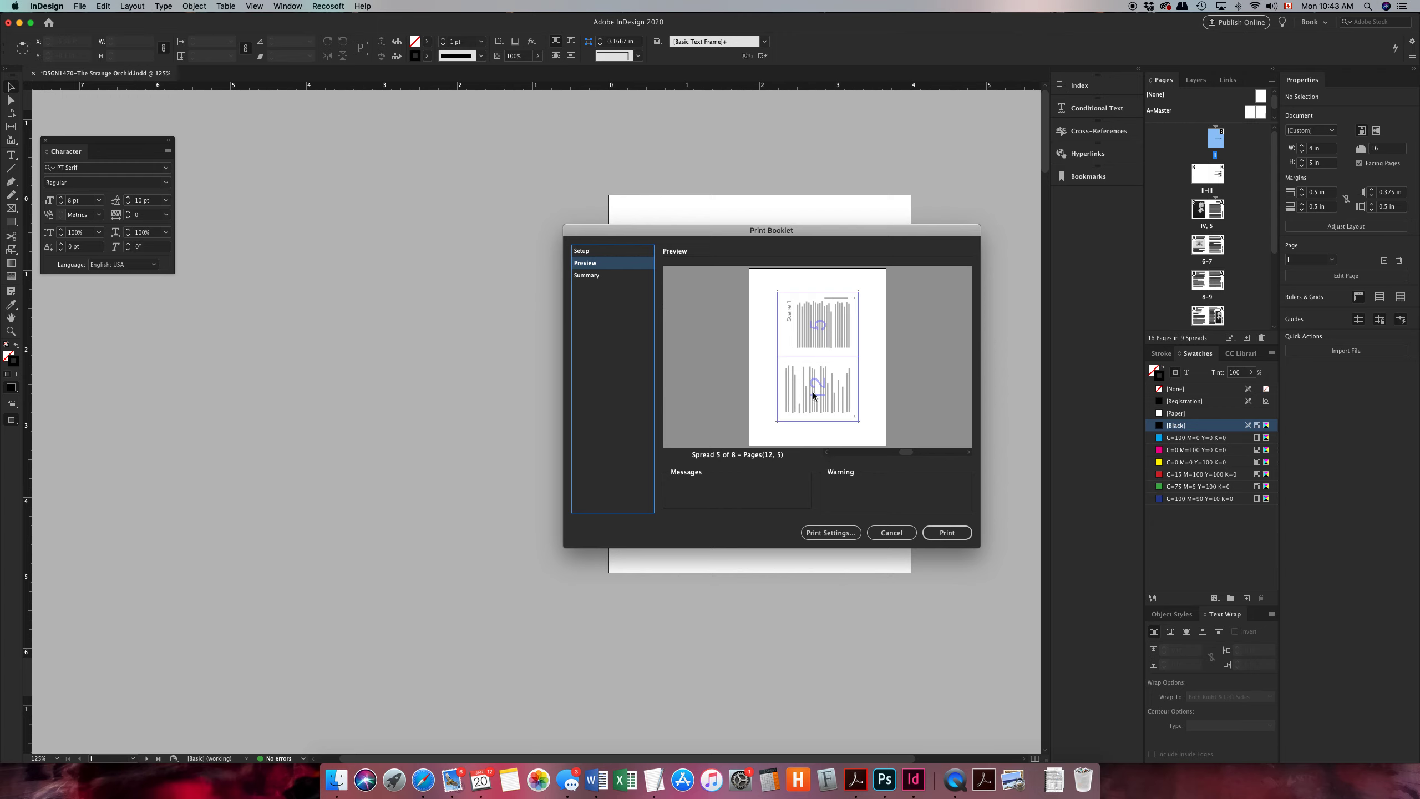
click(826, 453)
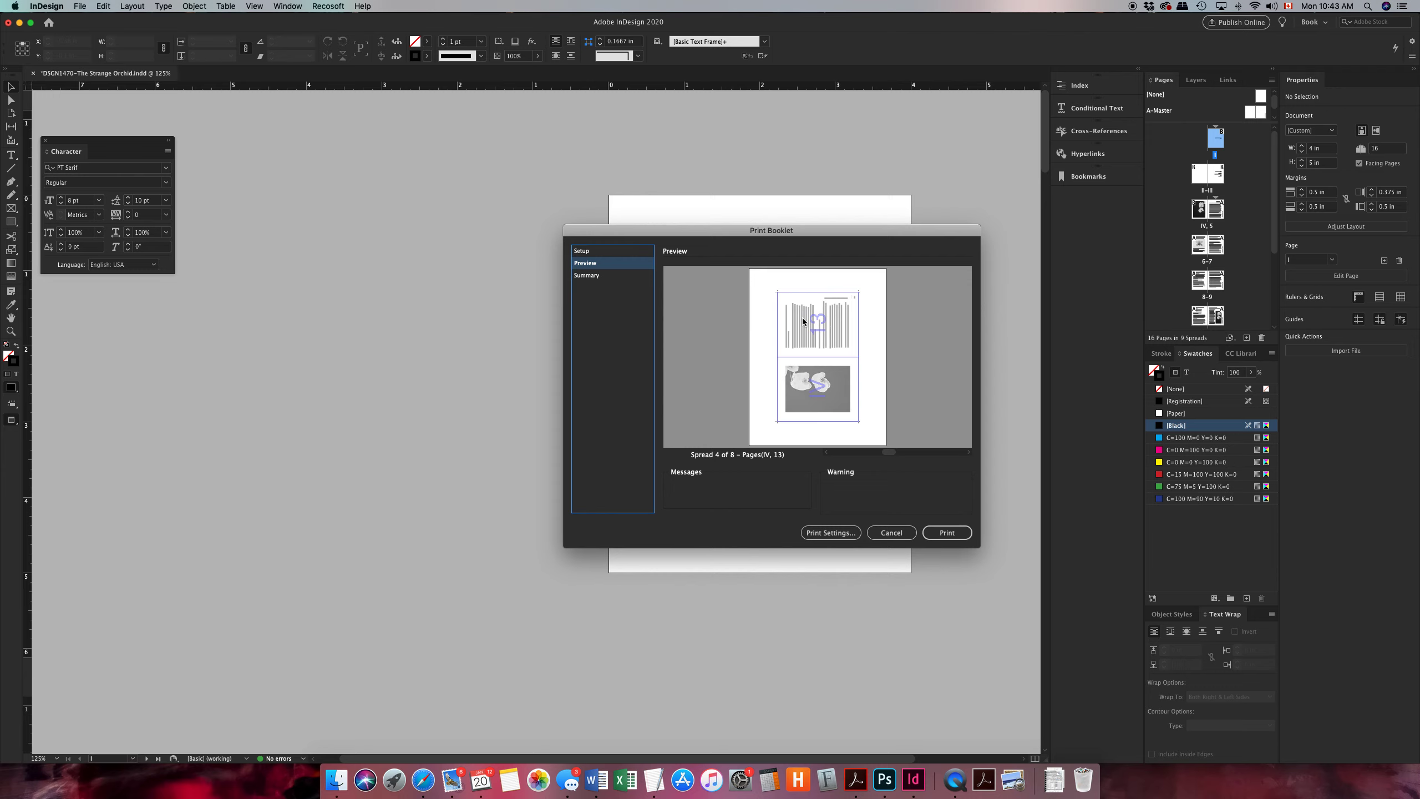
click(581, 275)
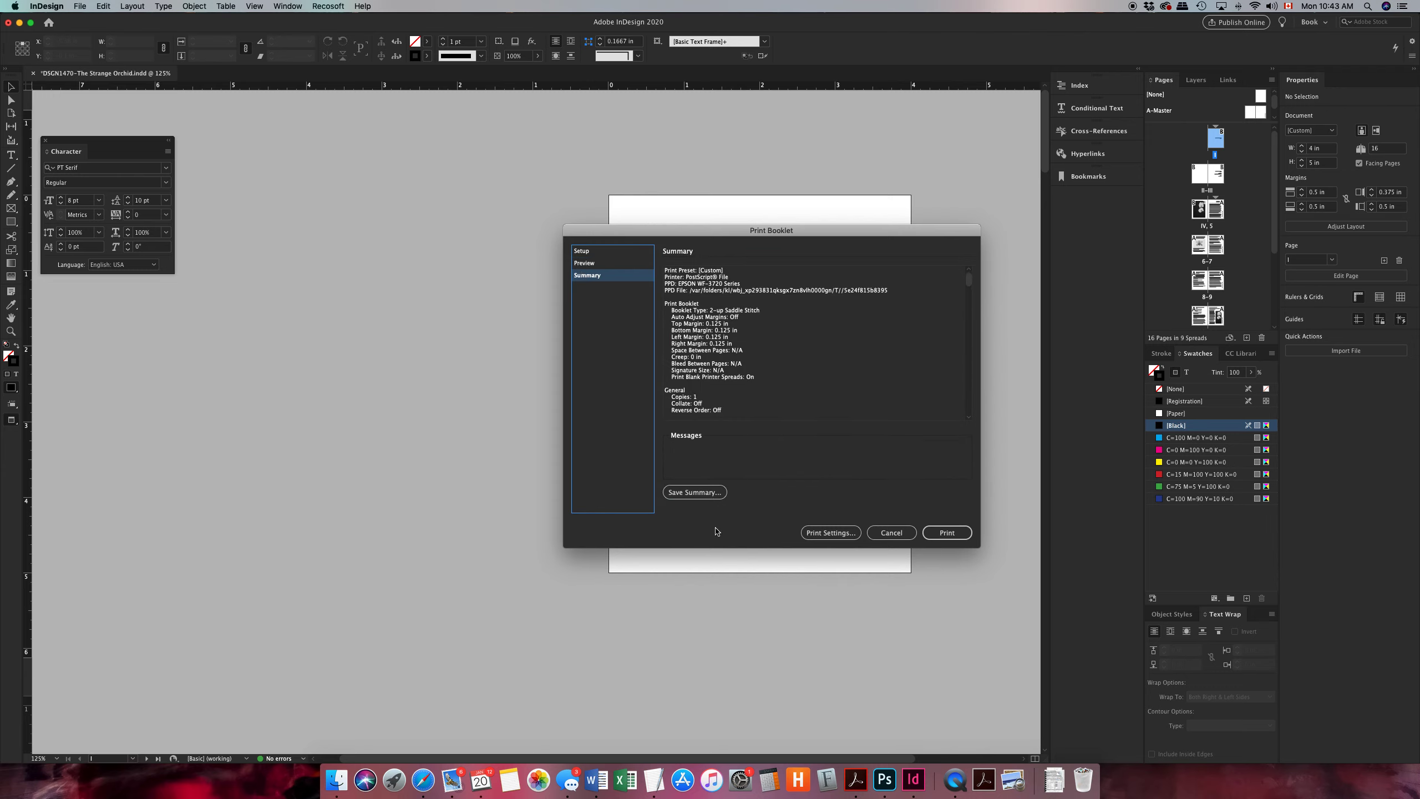
click(581, 250)
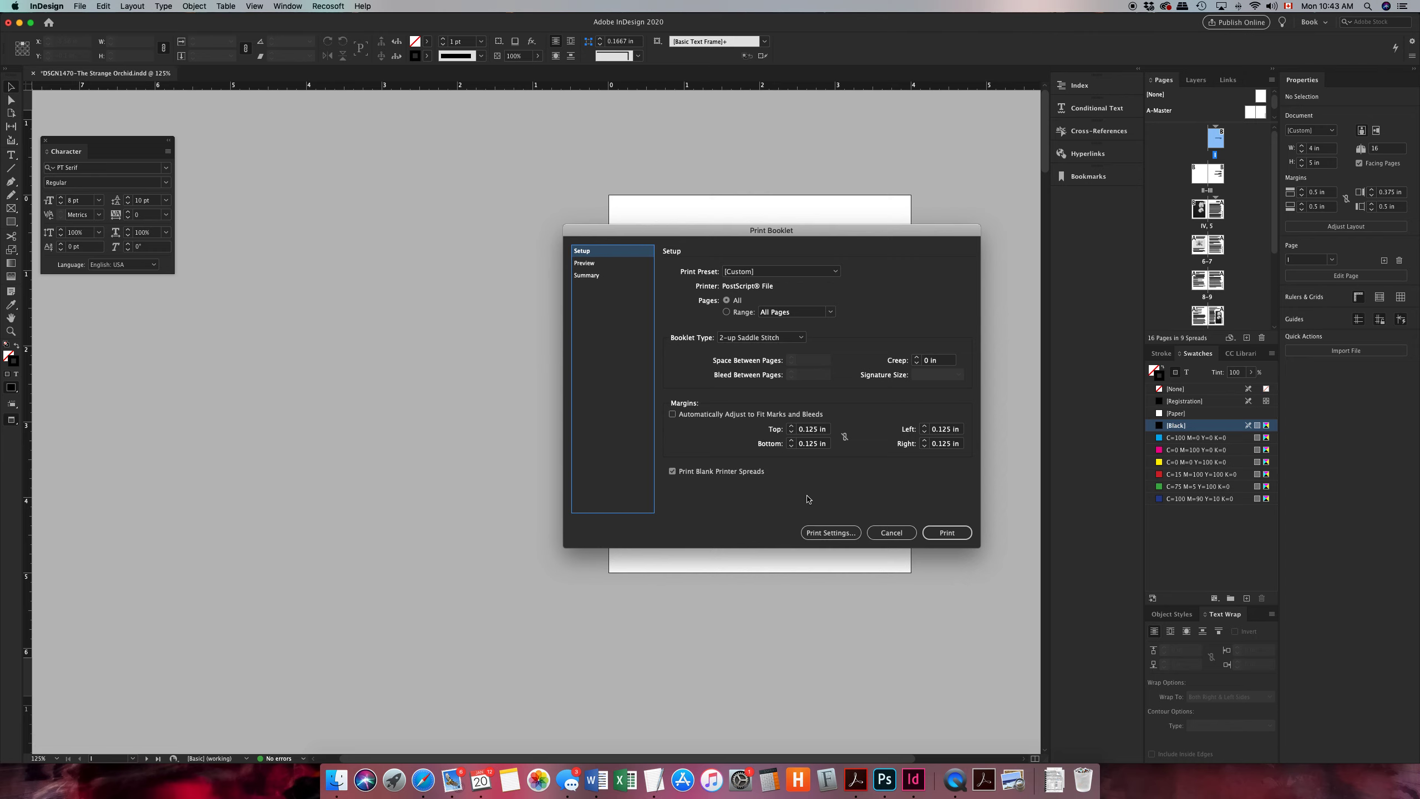
Review the booklet's general print settings, including the blank pages option, and accept them.
click(822, 536)
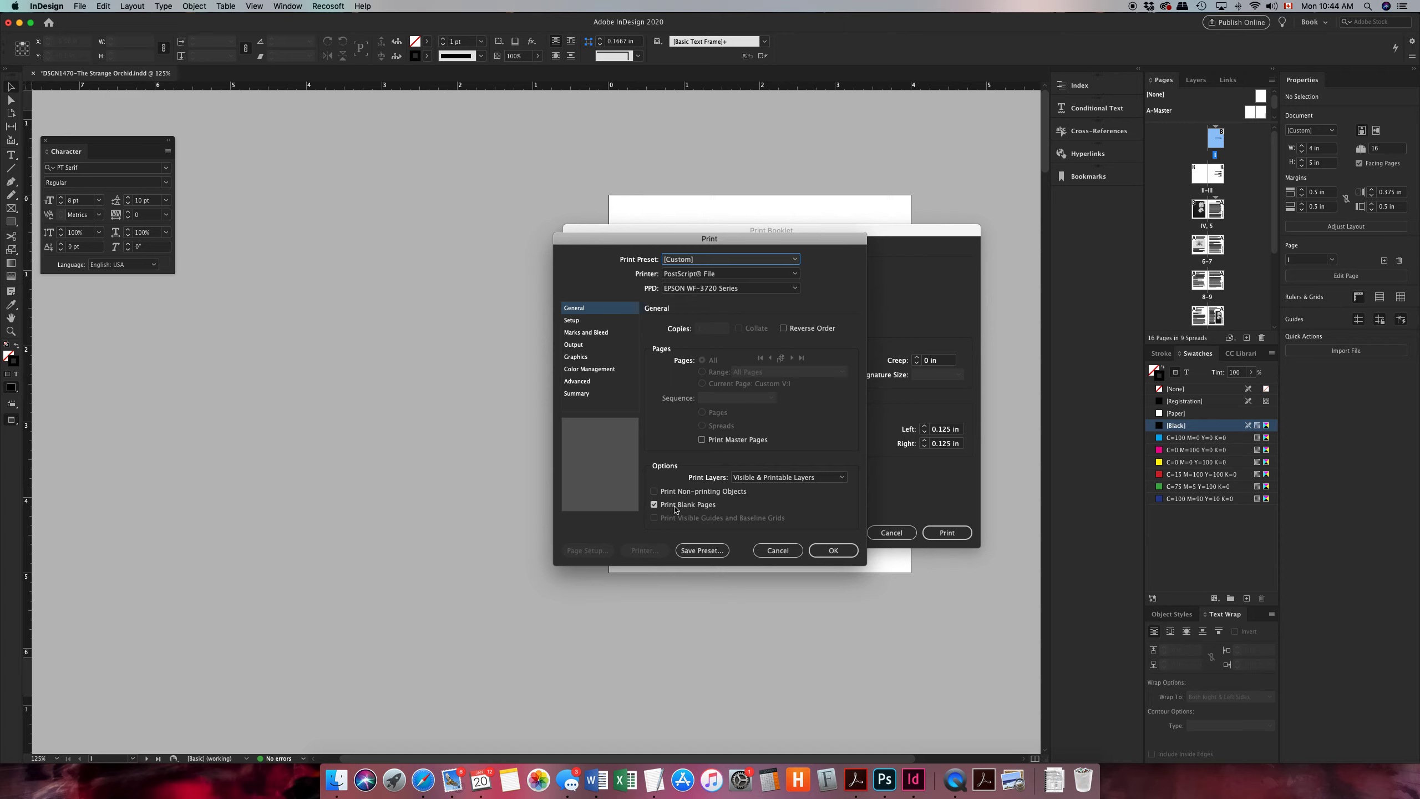
click(843, 551)
click(833, 550)
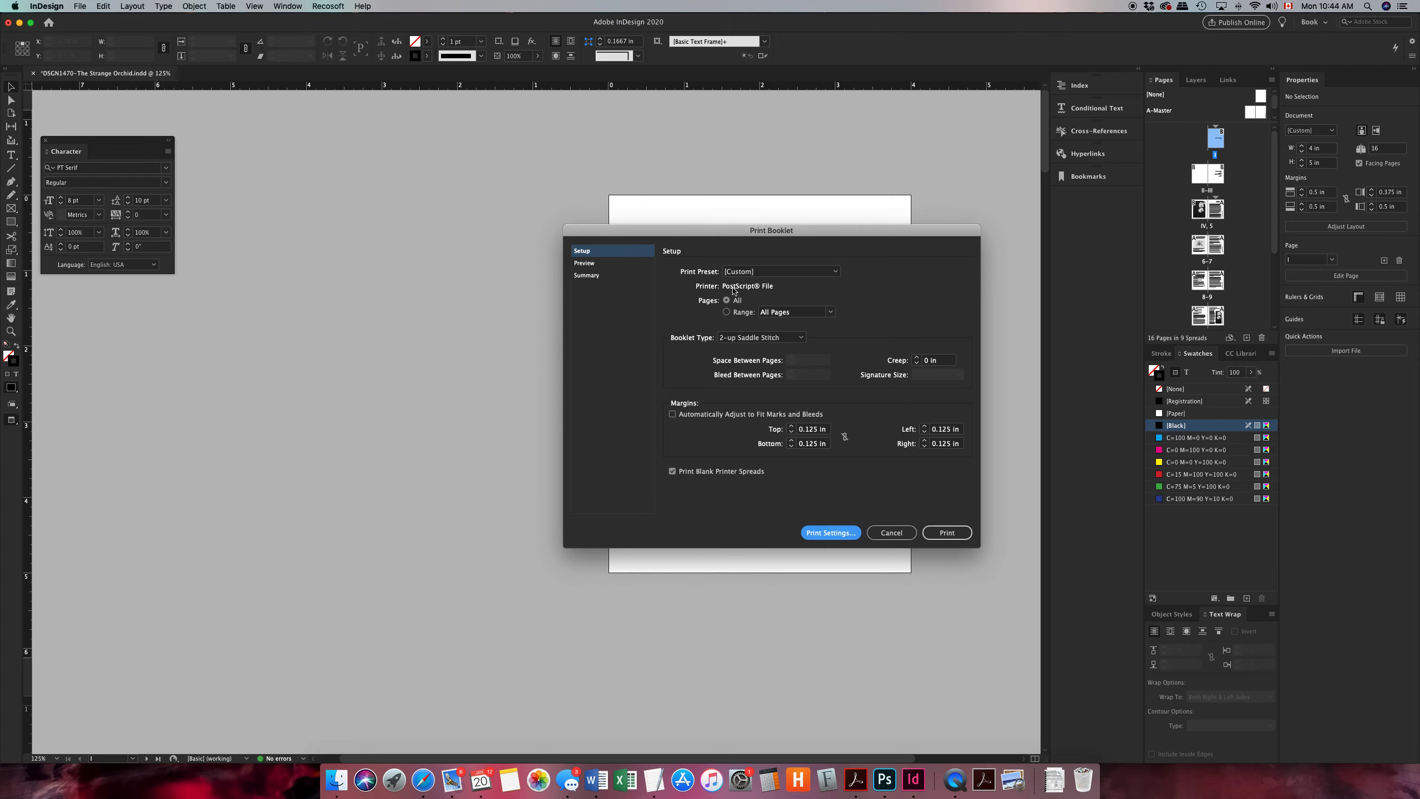
Print the booklet to the PostScript file DSGN1470-The Strange Orchid.indd.ps in the Print folder inside DSGN1470-Chapter Book01.
click(946, 532)
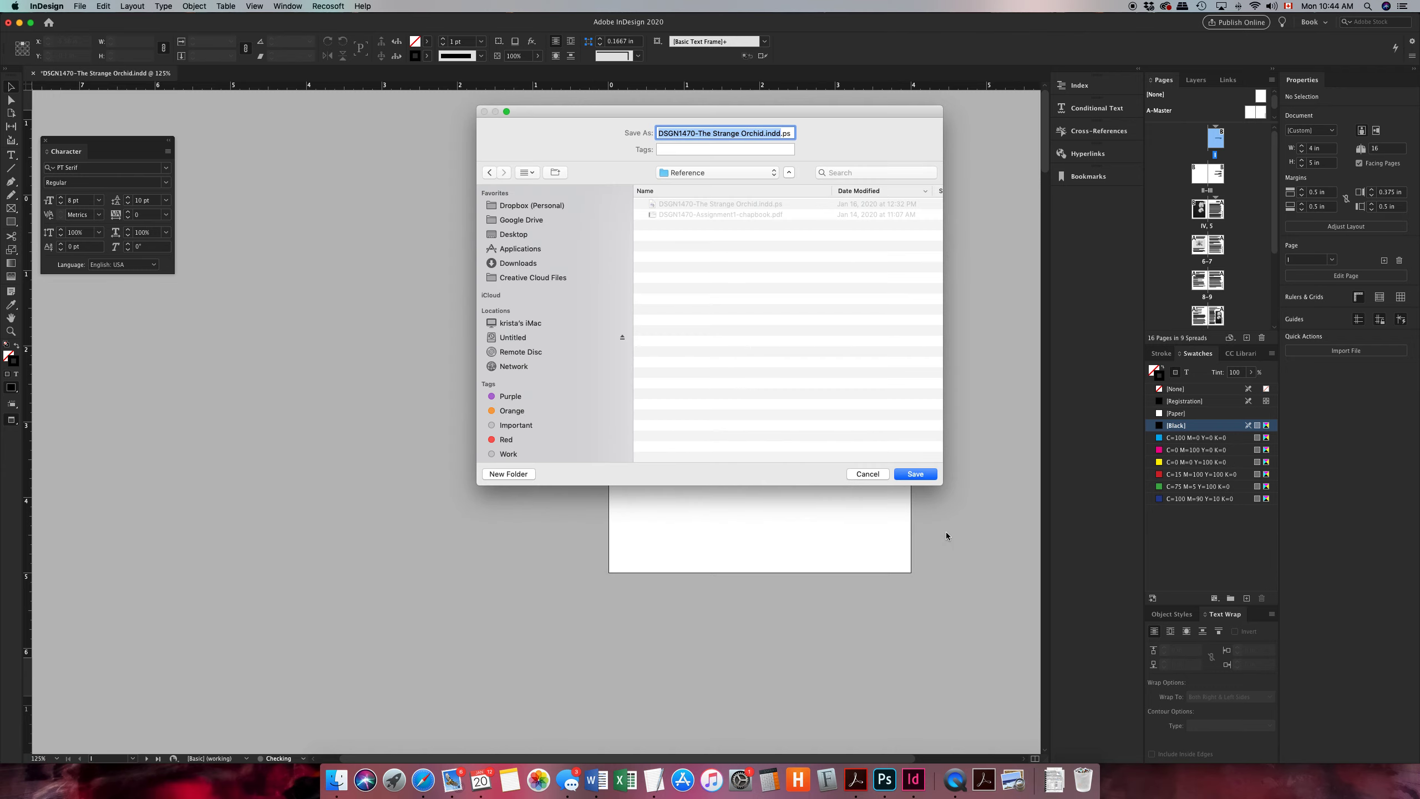
click(703, 171)
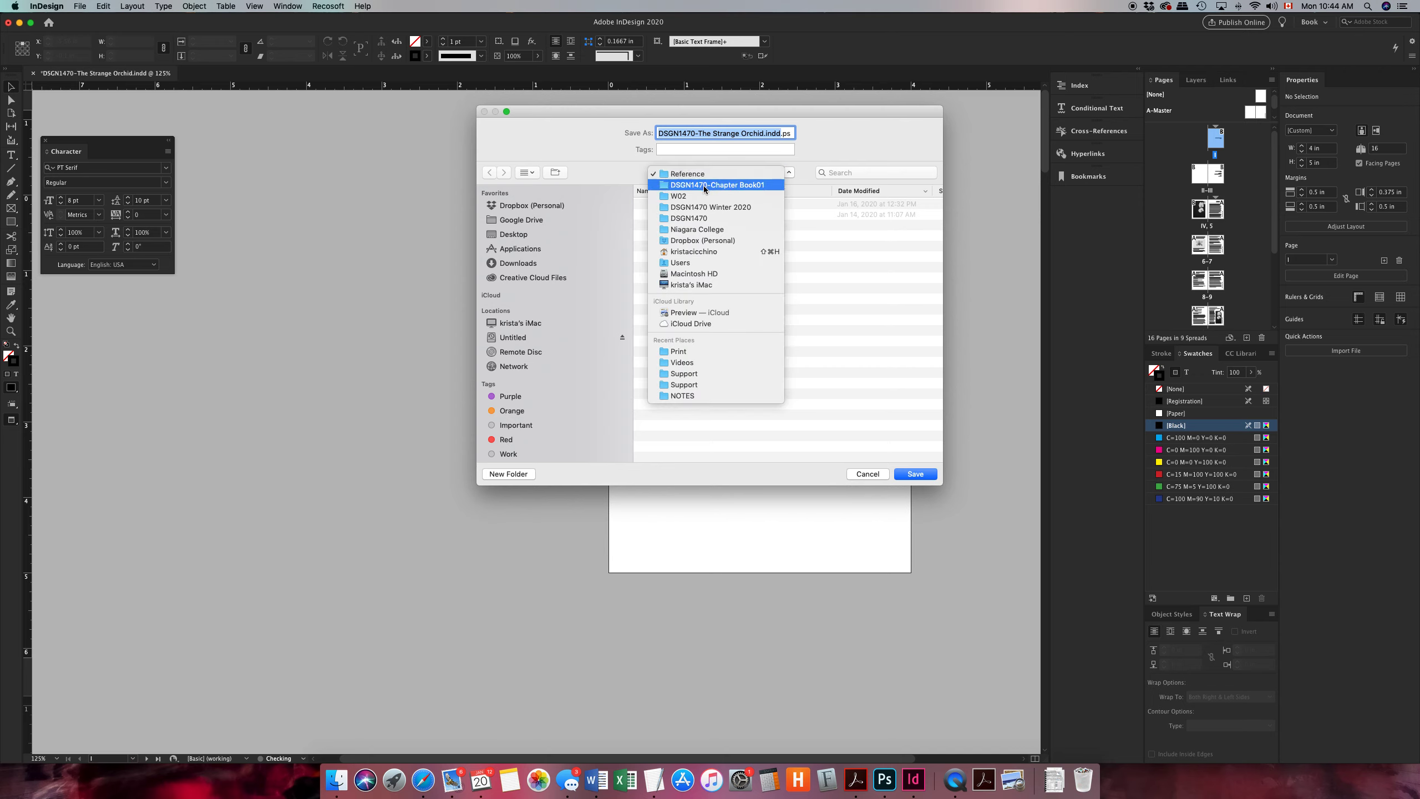
click(703, 187)
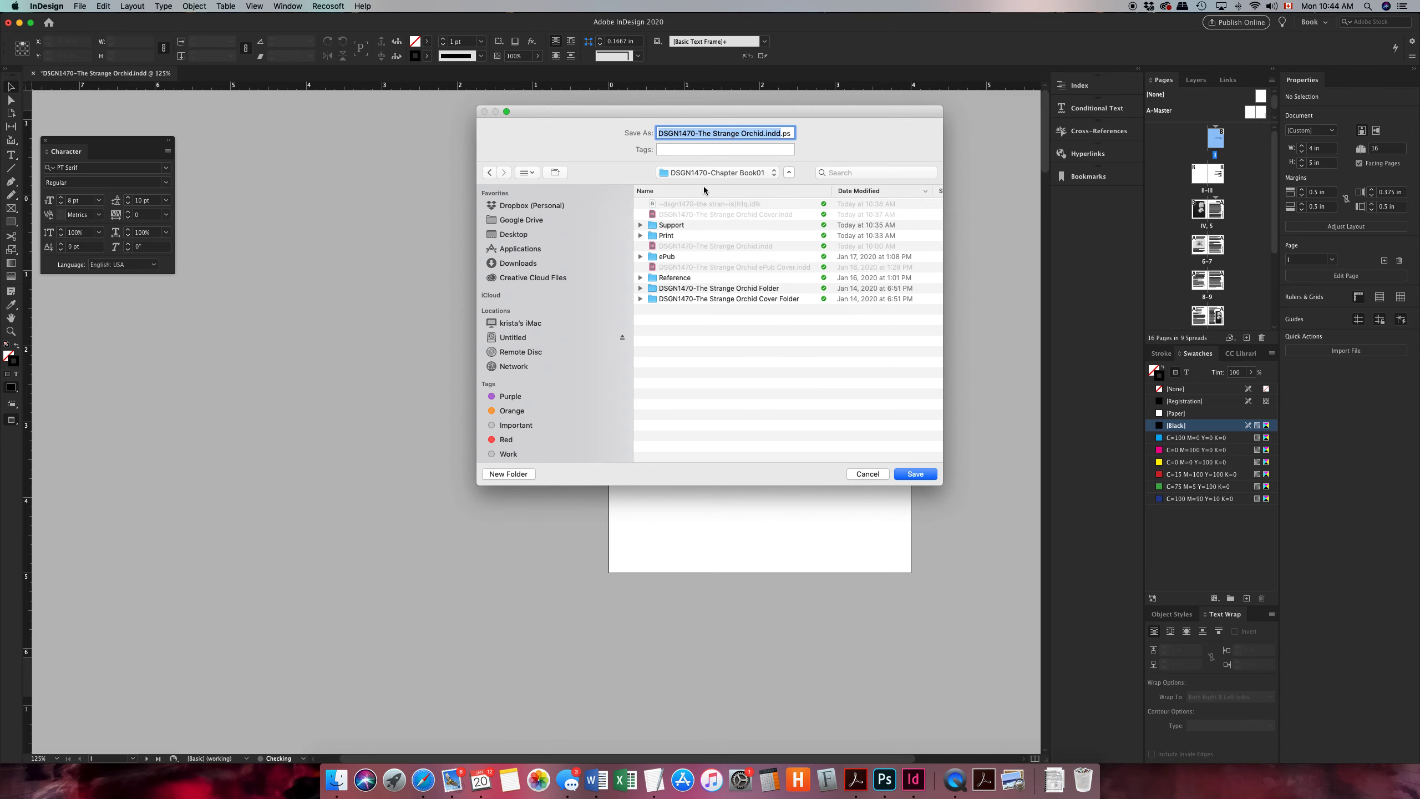
double_click(663, 236)
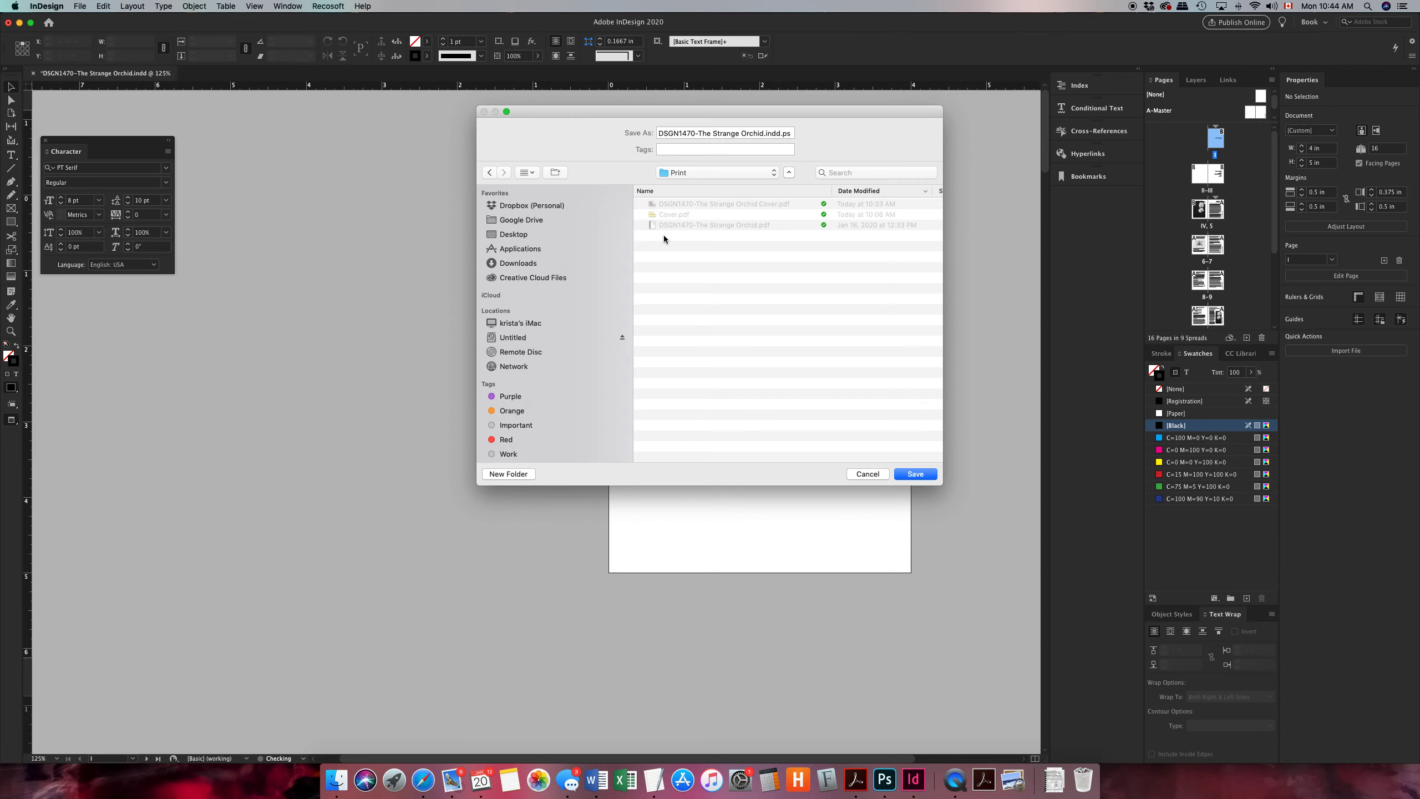
click(925, 474)
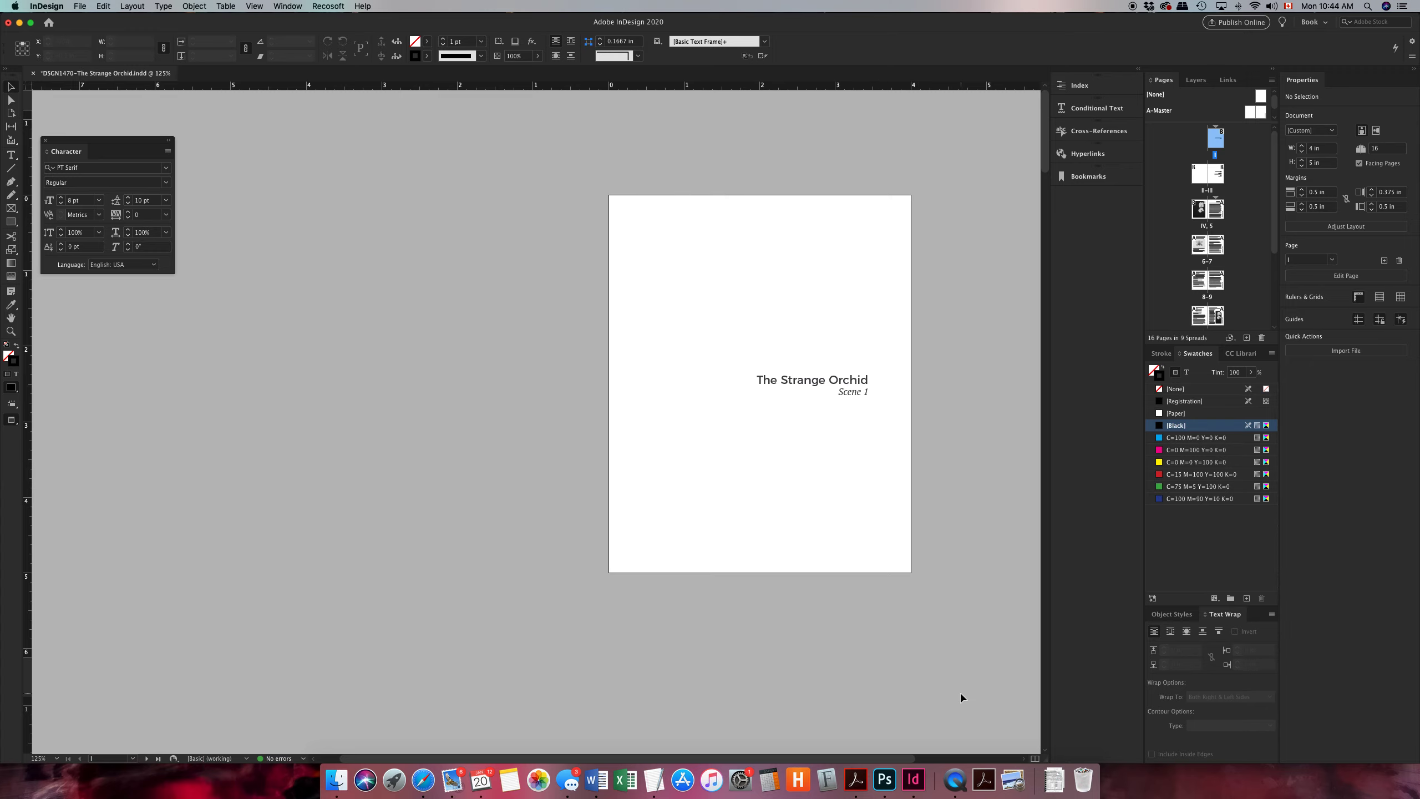
Switch to Acrobat Distiller and convert DSGN1470-The Strange Orchid.indd.ps from the Print folder to PDF with the DistillerPrinter settings.
click(984, 777)
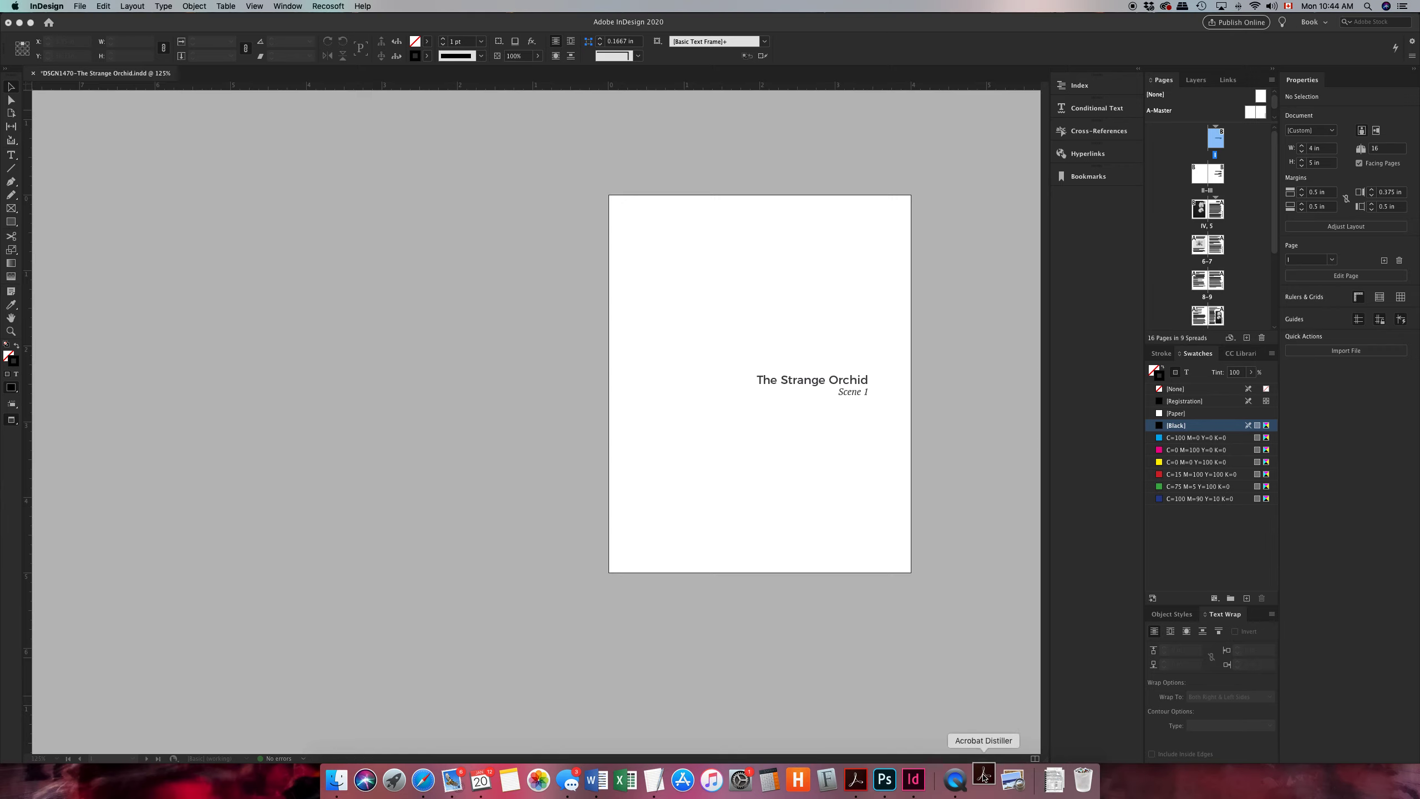
click(337, 779)
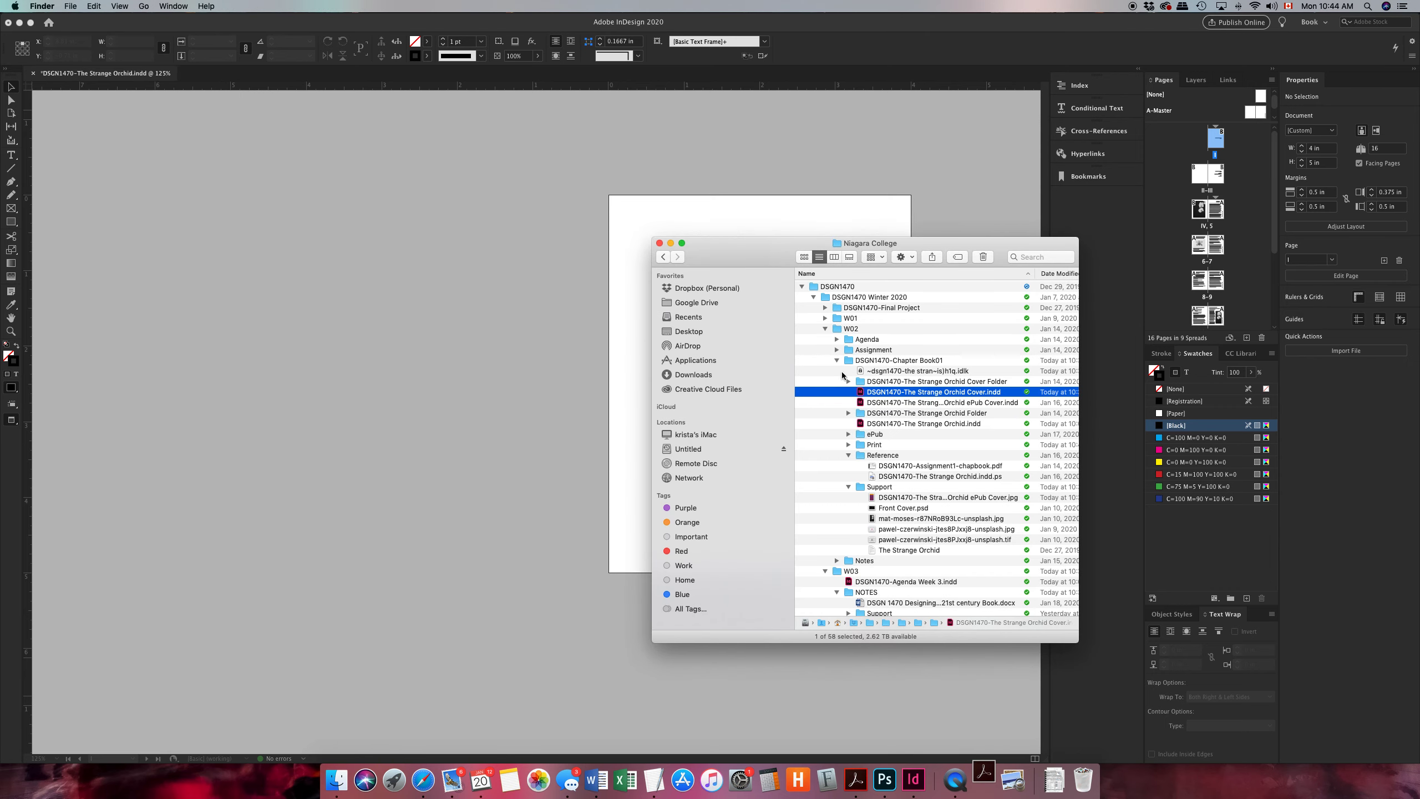
double_click(881, 446)
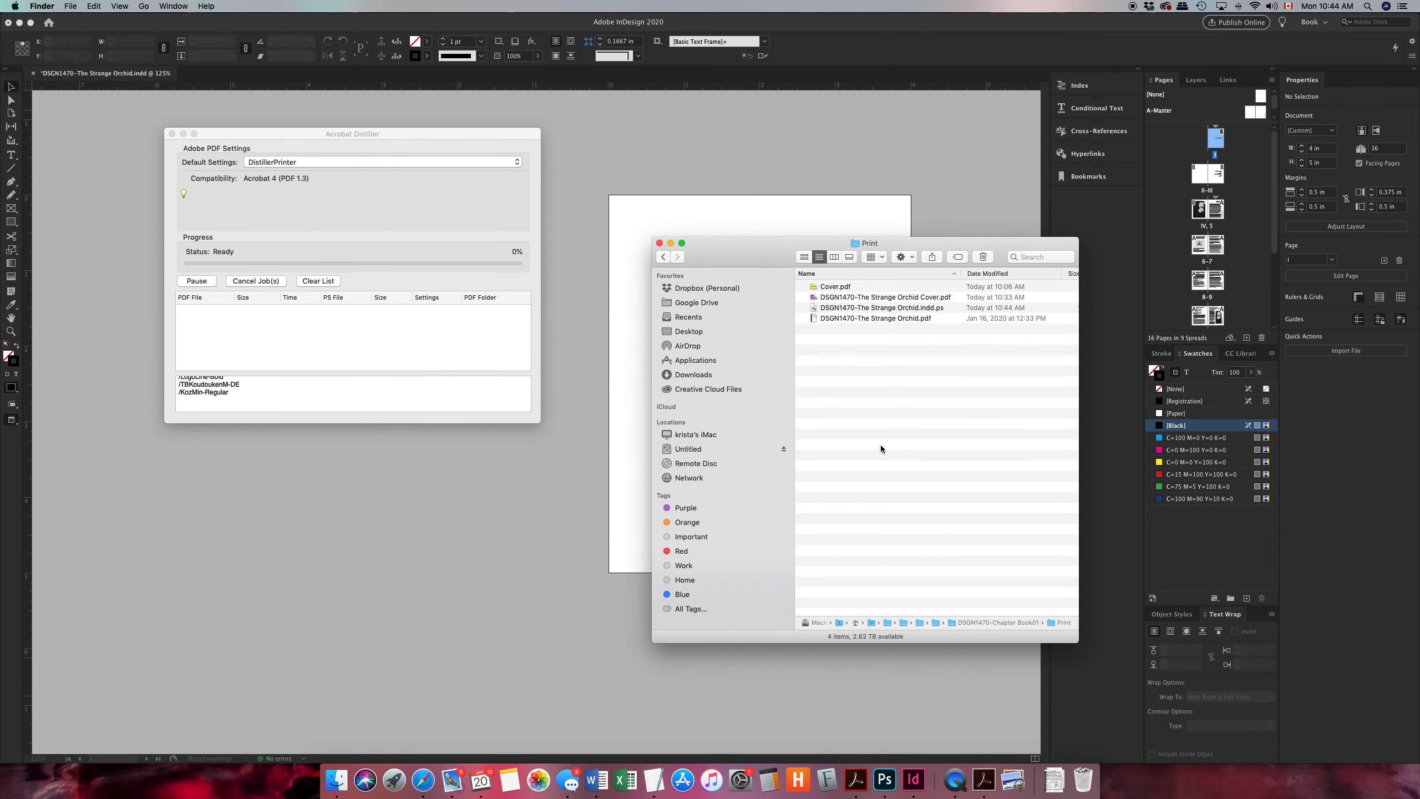
click(845, 310)
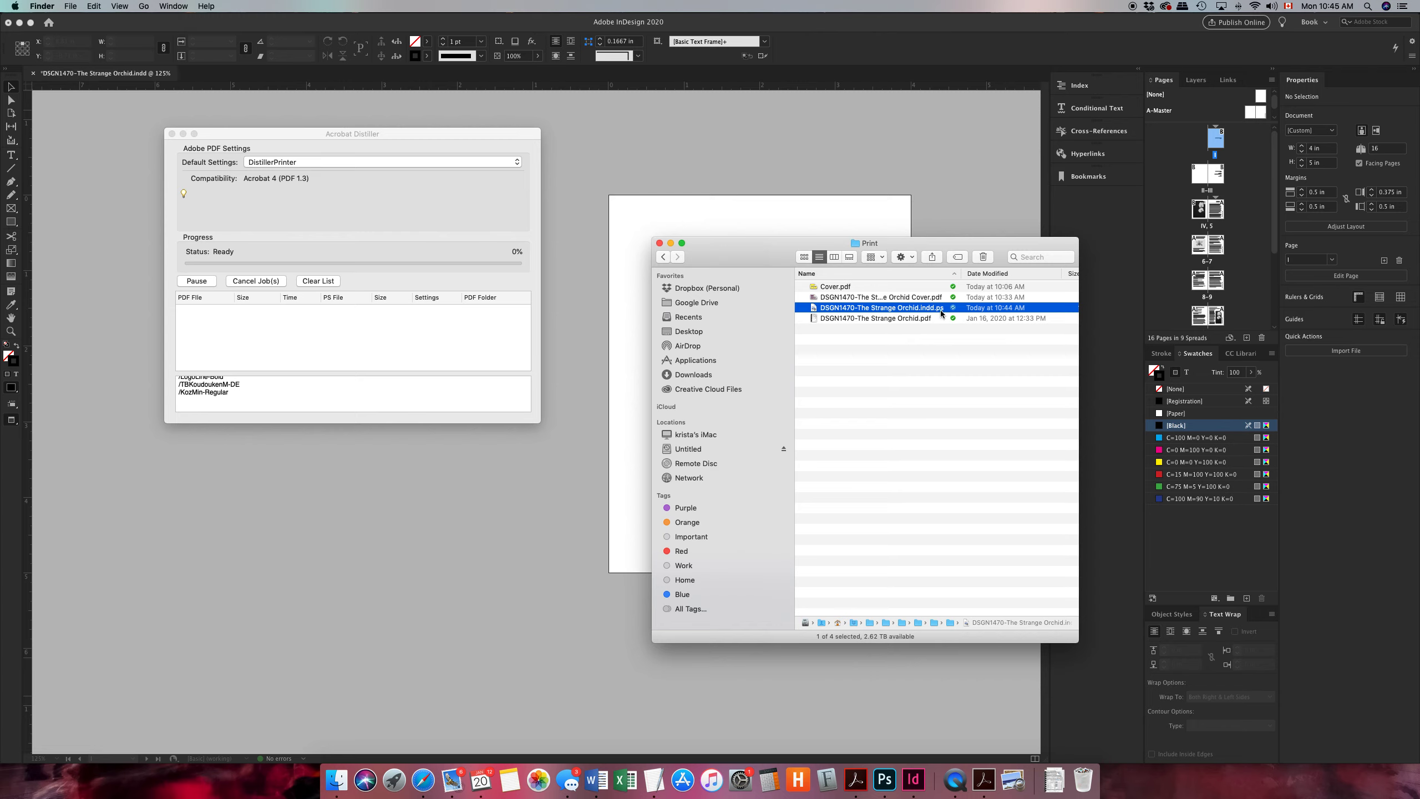
drag(921, 310, 431, 330)
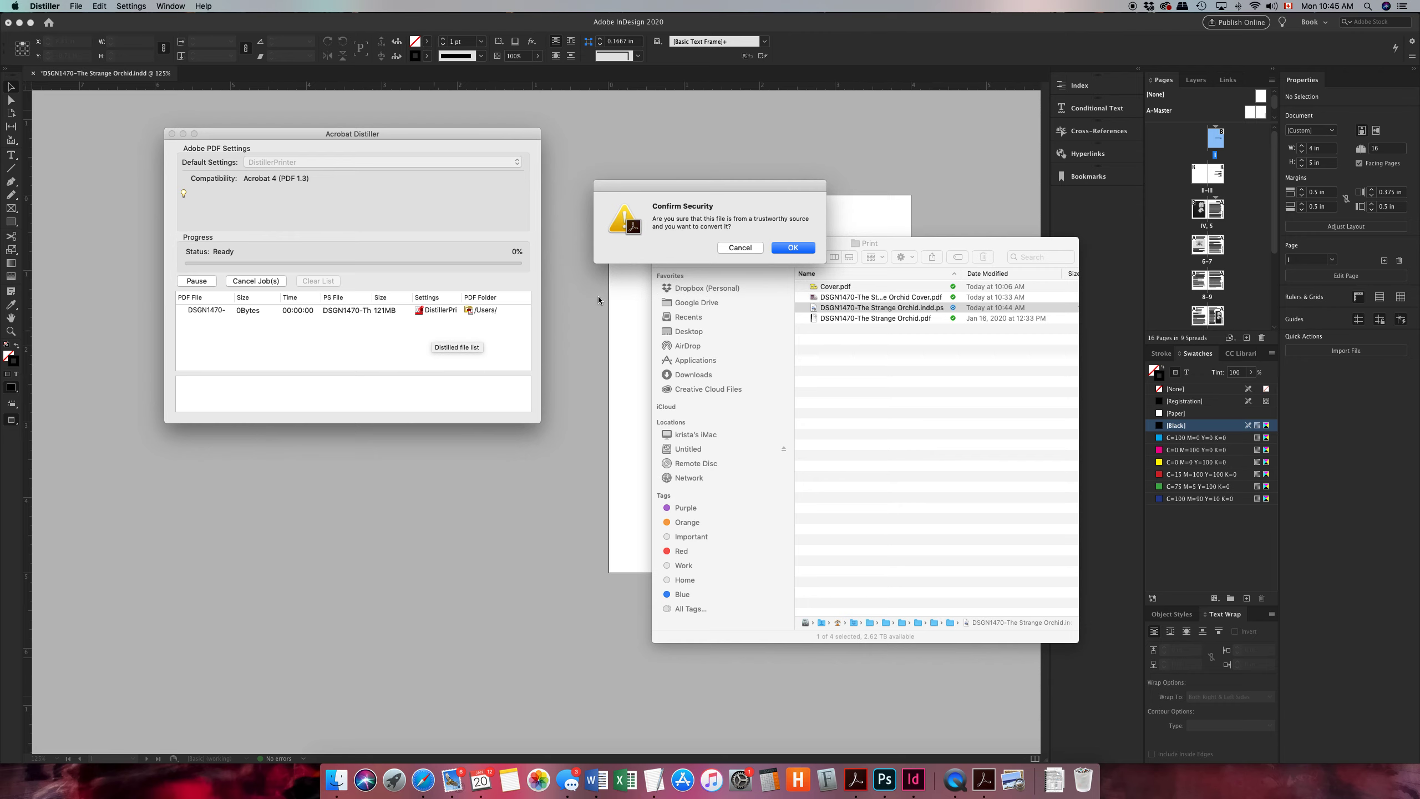
click(781, 248)
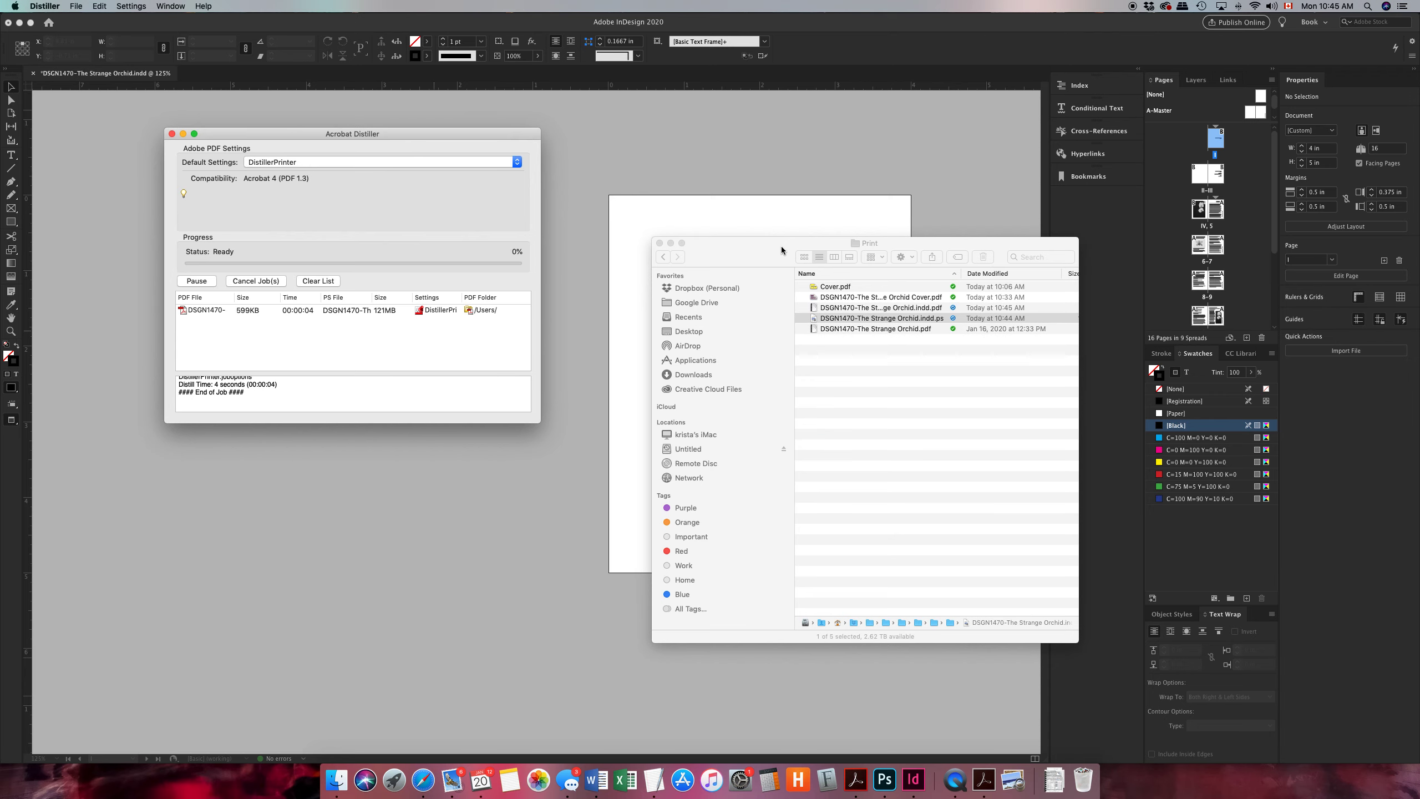
Open the distilled DSGN1470-The Strange Orchid.indd.pdf in Acrobat and examine the page layout and crop marks on its first spreads.
click(845, 312)
click(841, 309)
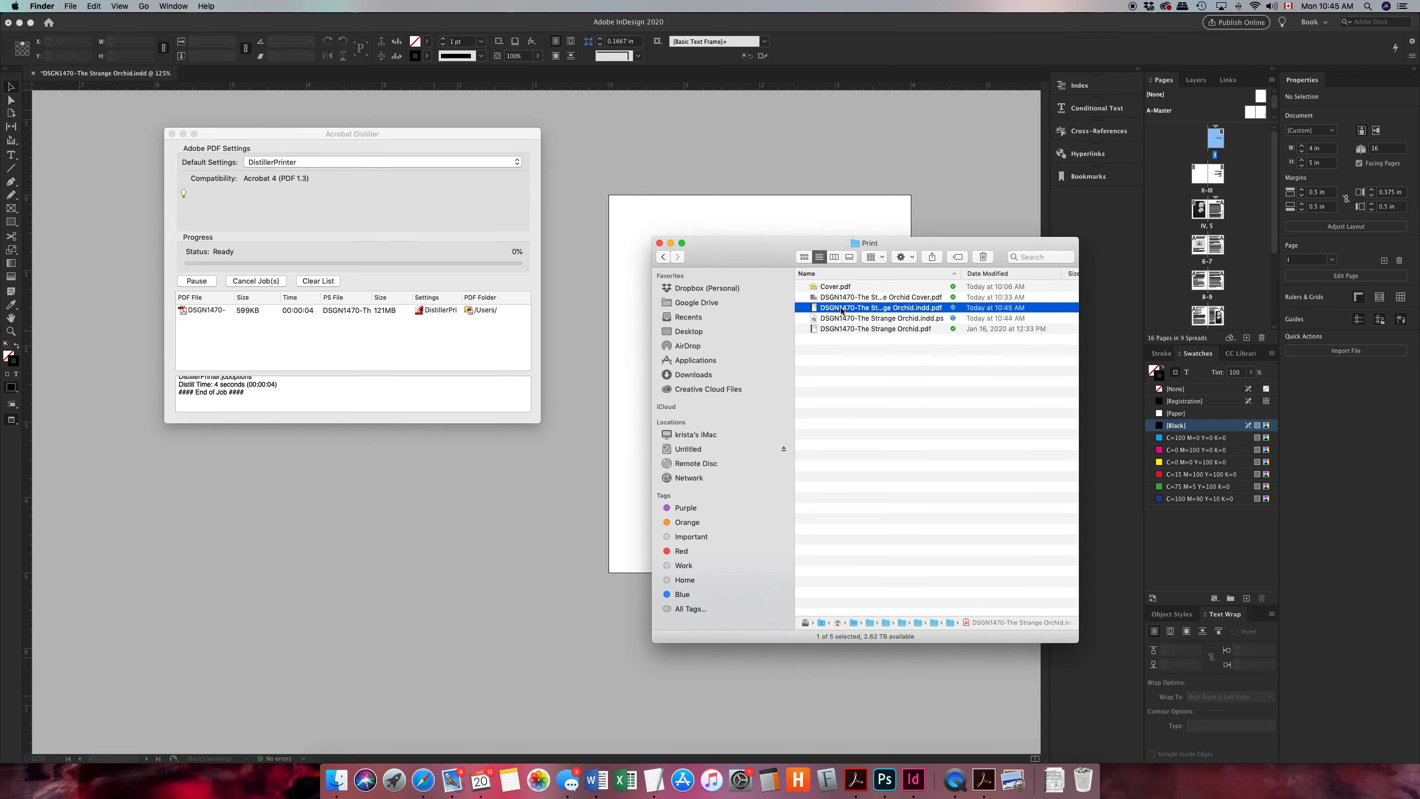
click(842, 309)
click(845, 394)
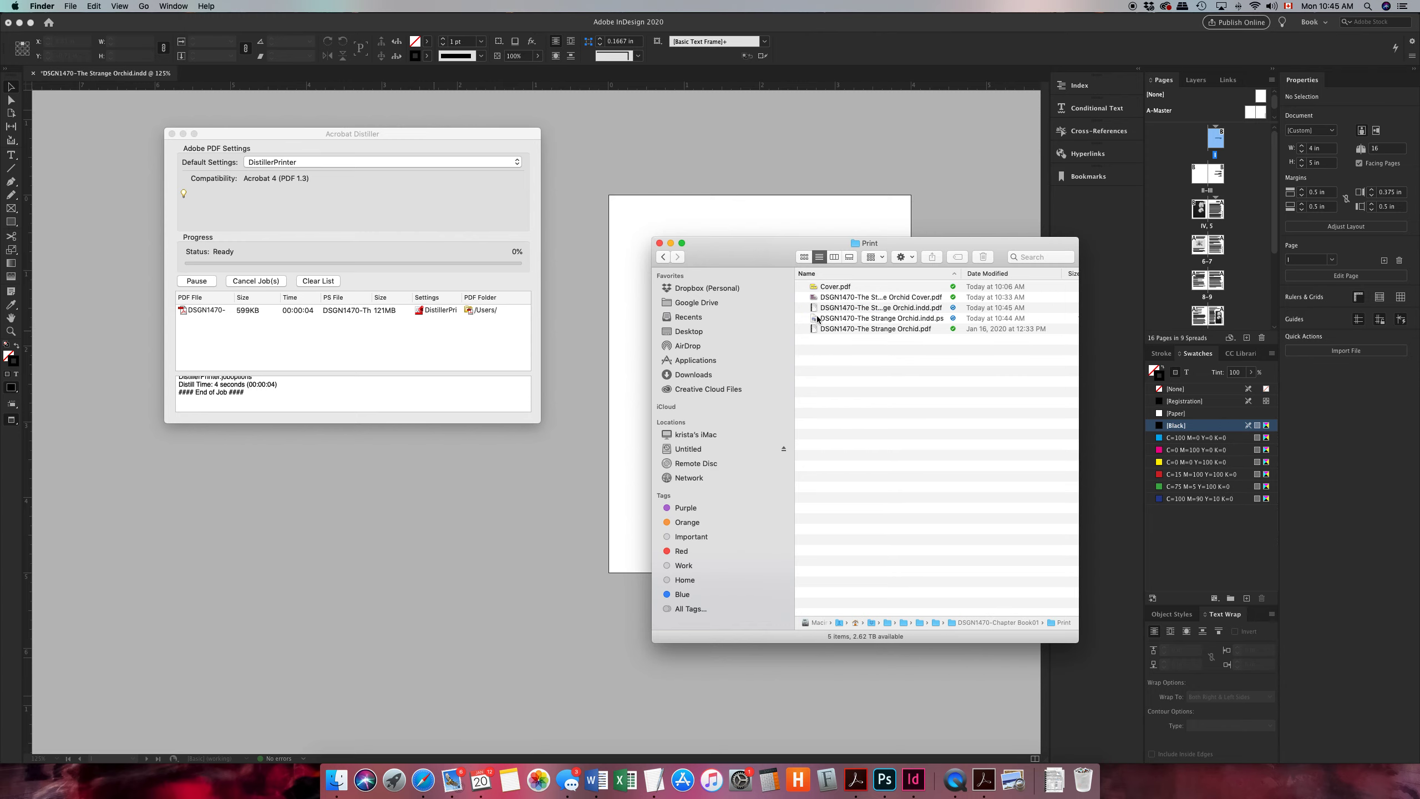
double_click(814, 308)
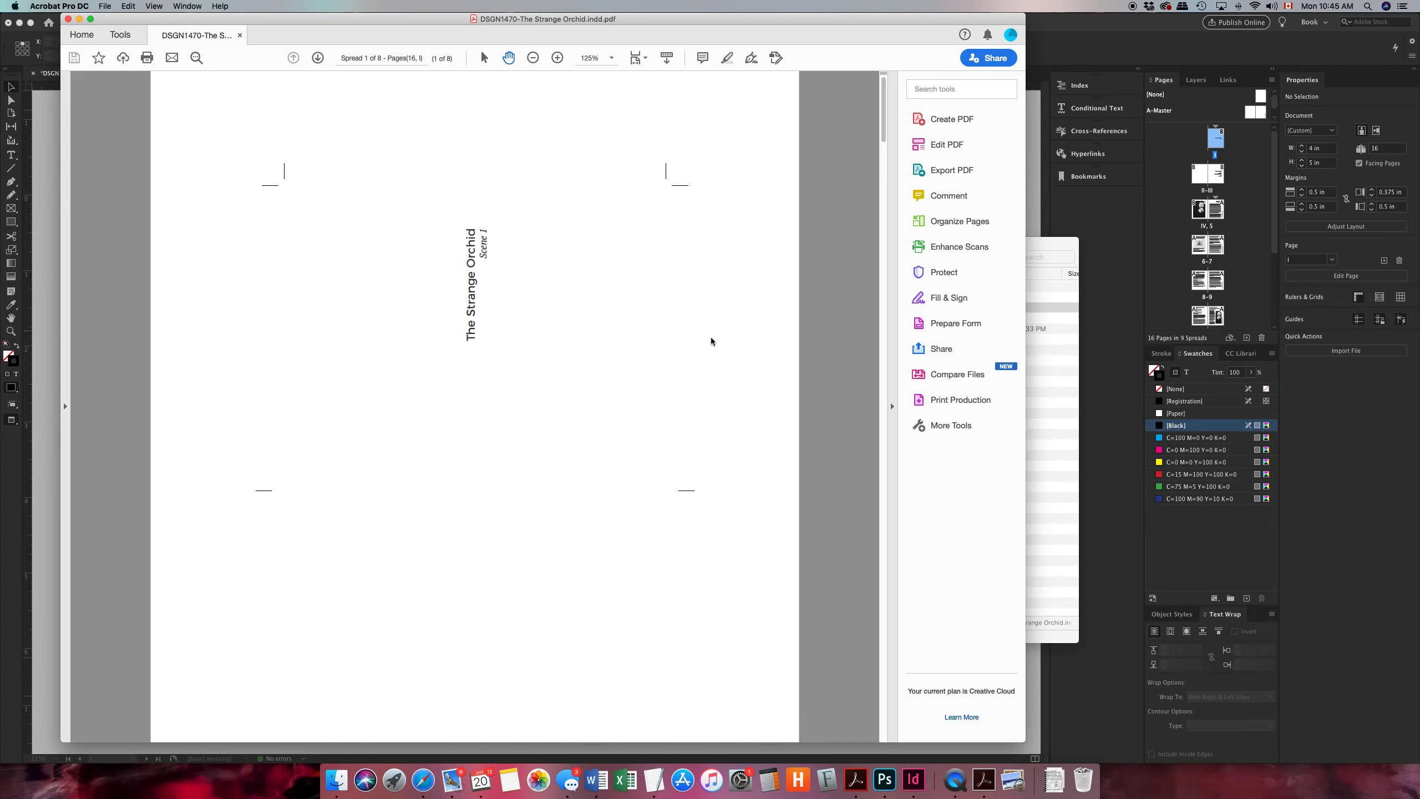
scroll(711, 341, down, 10)
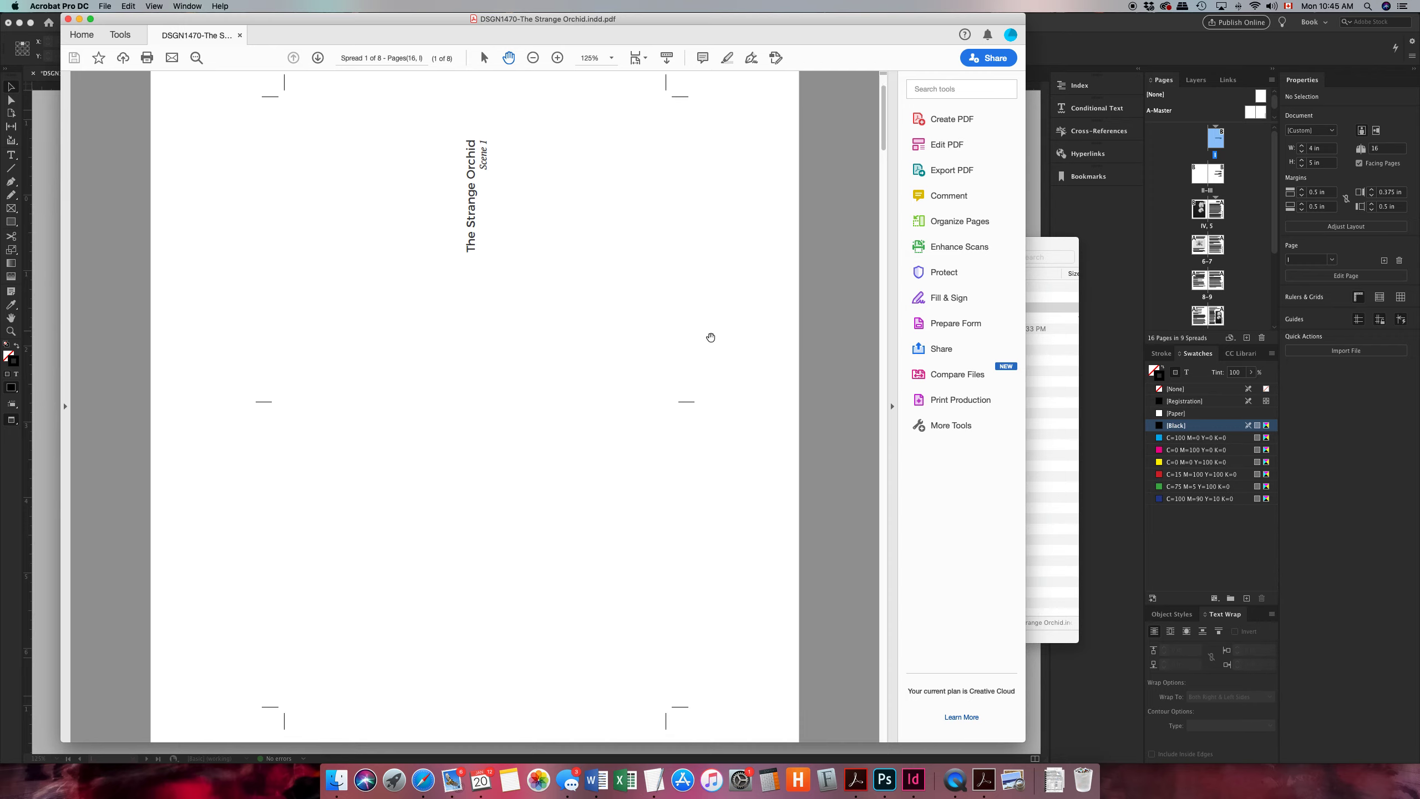
scroll(711, 337, down, 10)
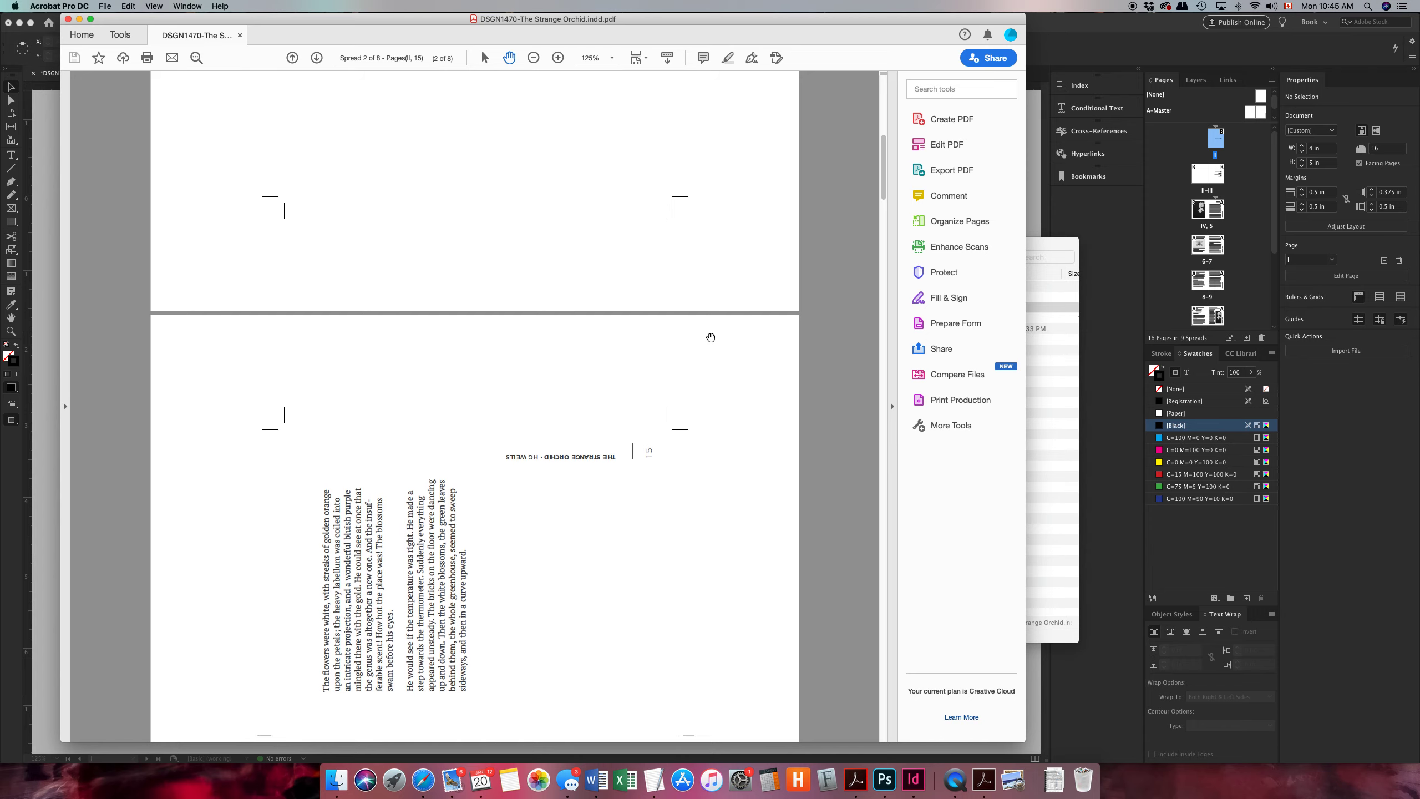
scroll(710, 337, down, 10)
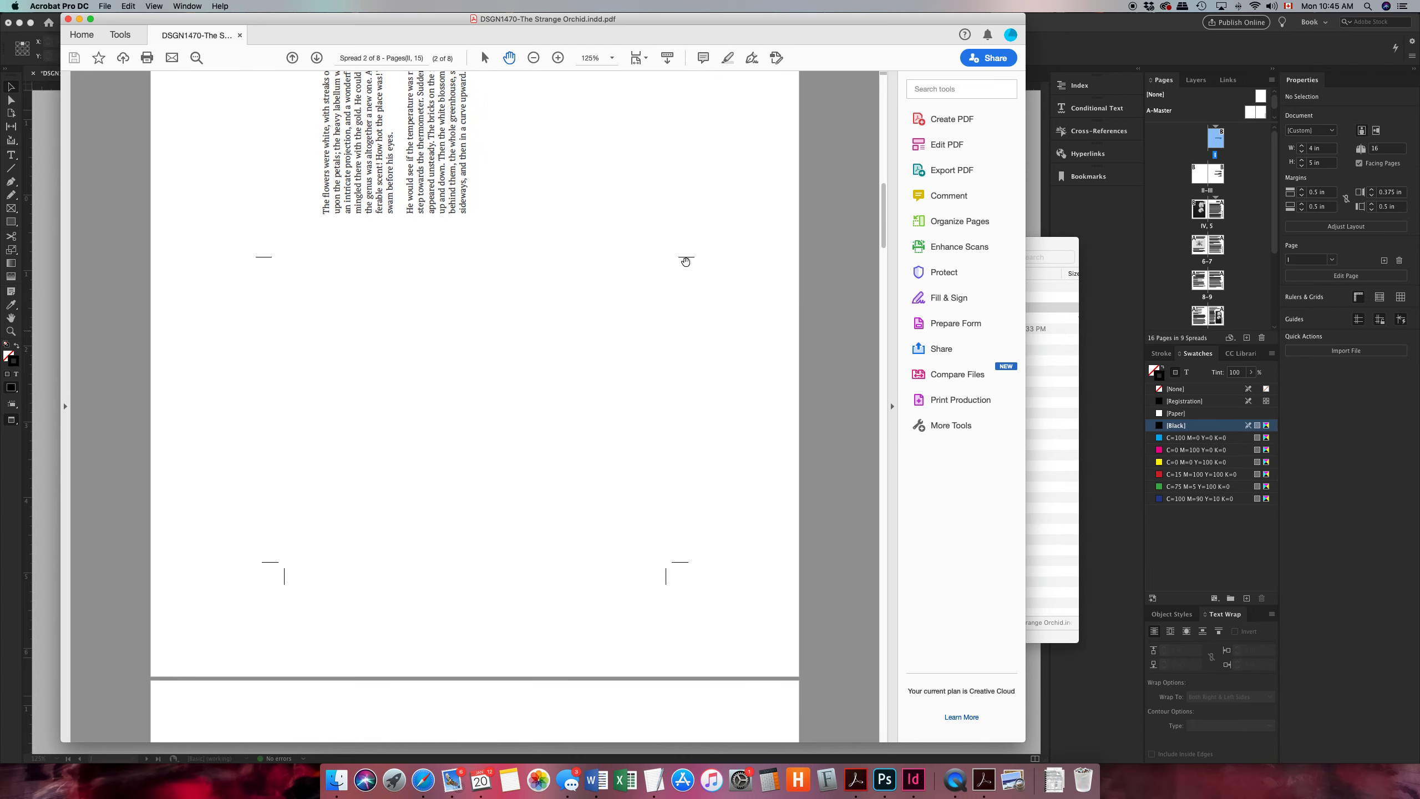
Review the remaining printer spreads through the end of the PDF, checking page pairing and crop marks, and return to the first spread.
scroll(696, 341, down, 8)
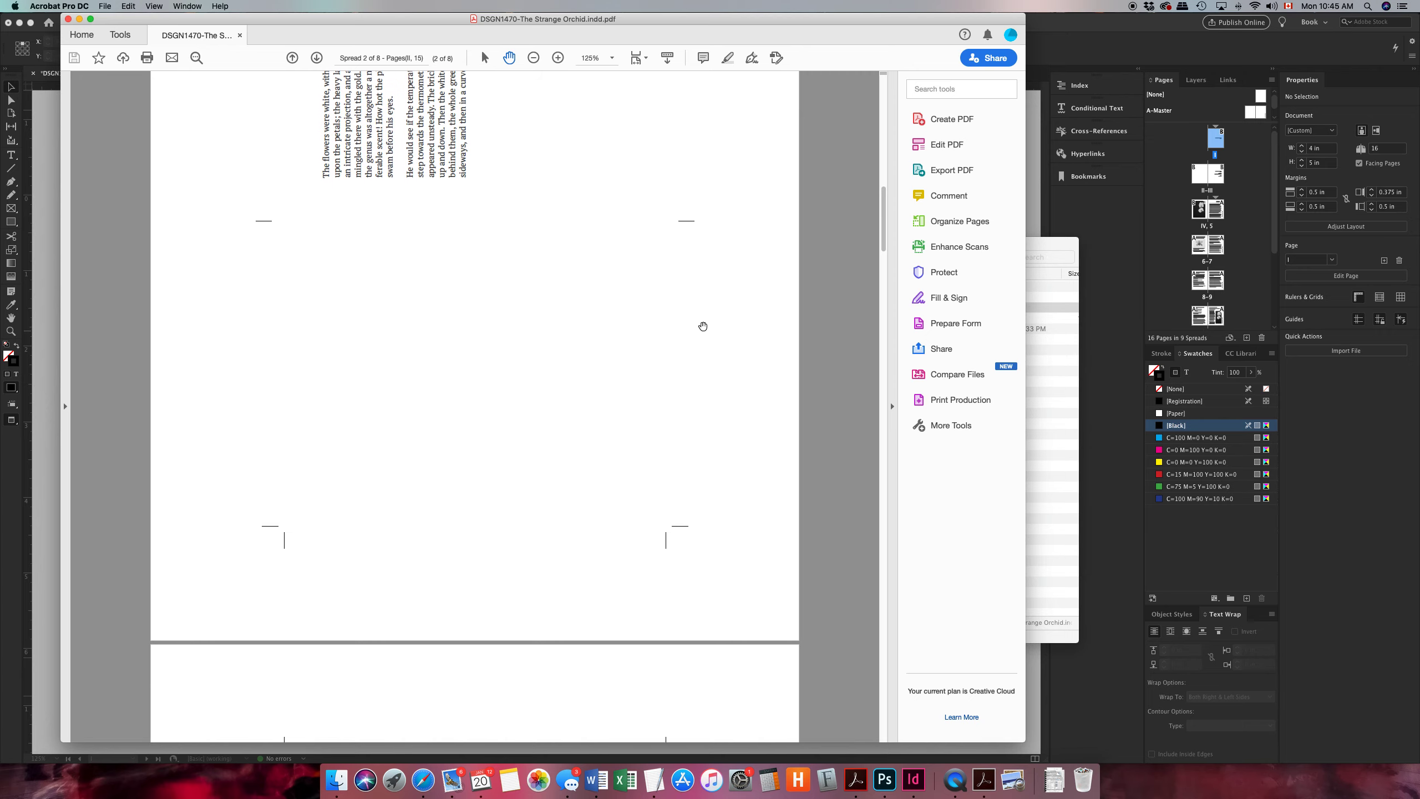
scroll(663, 417, down, 14)
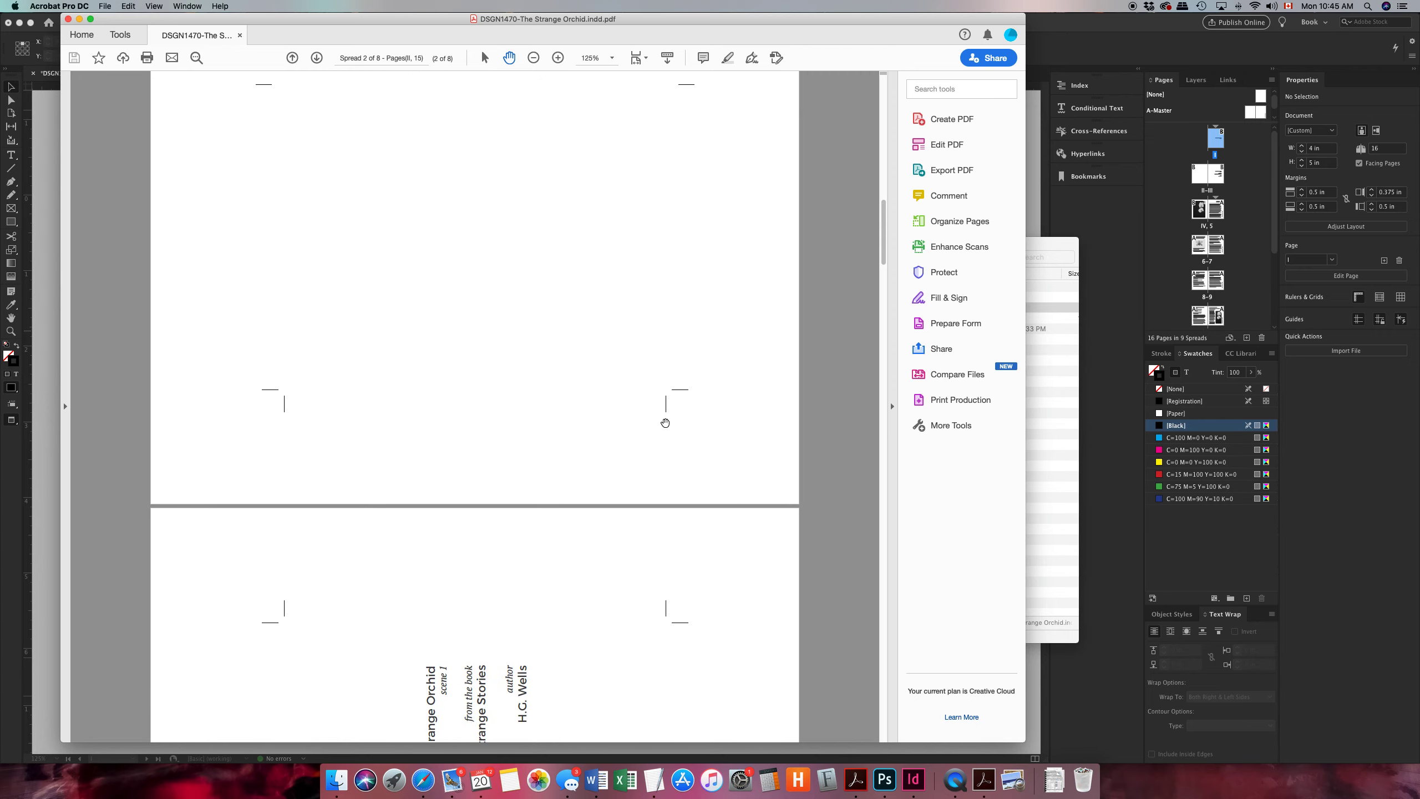
scroll(665, 422, down, 20)
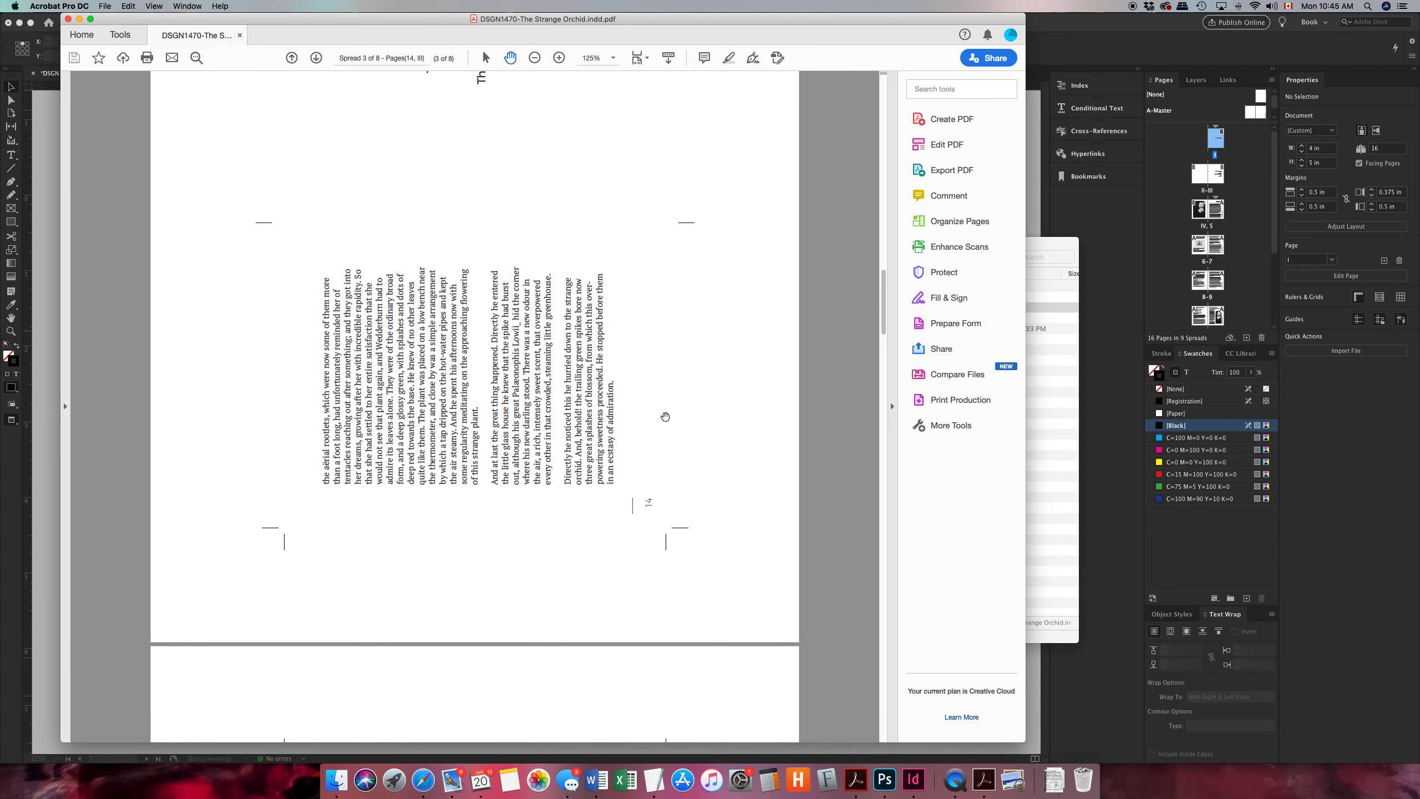
scroll(664, 417, down, 20)
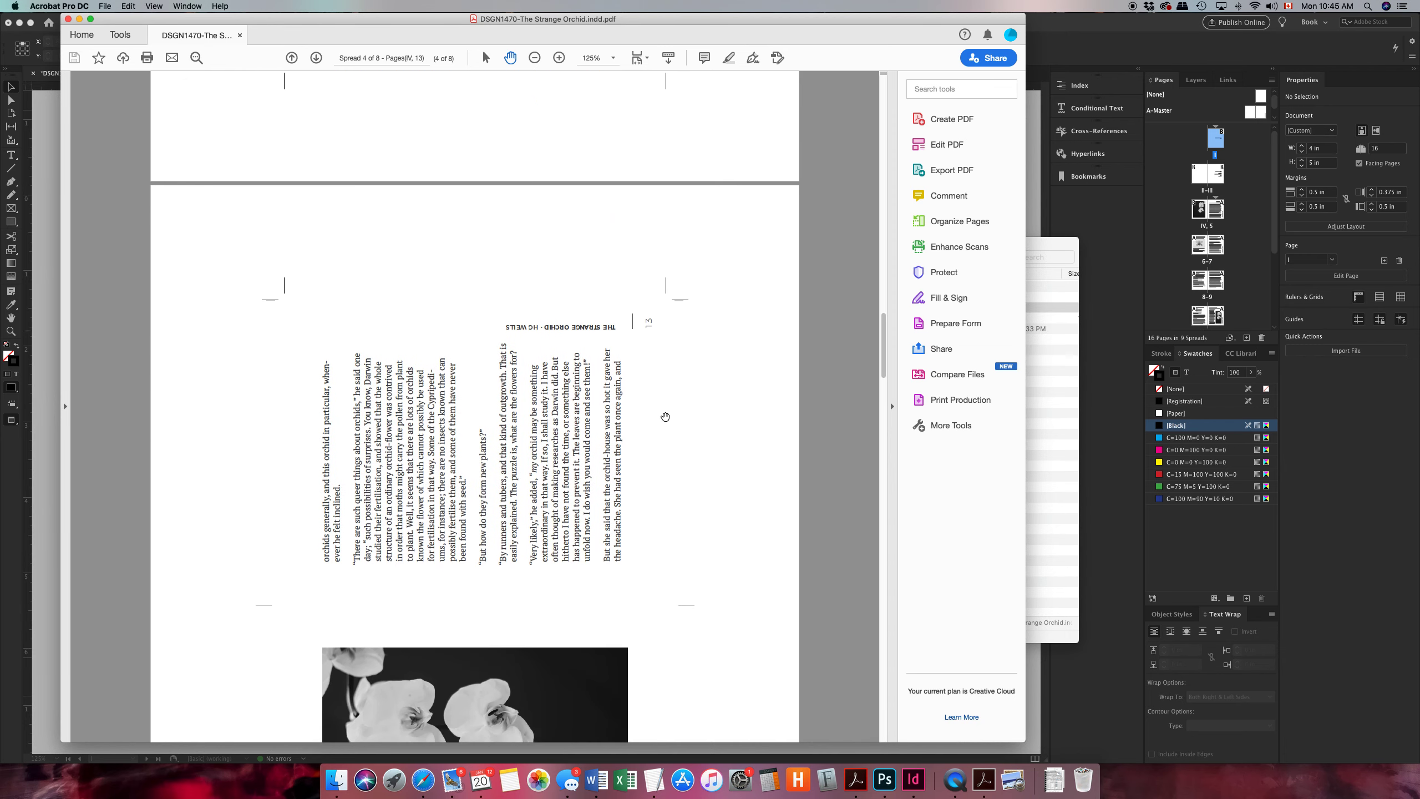
scroll(664, 417, down, 20)
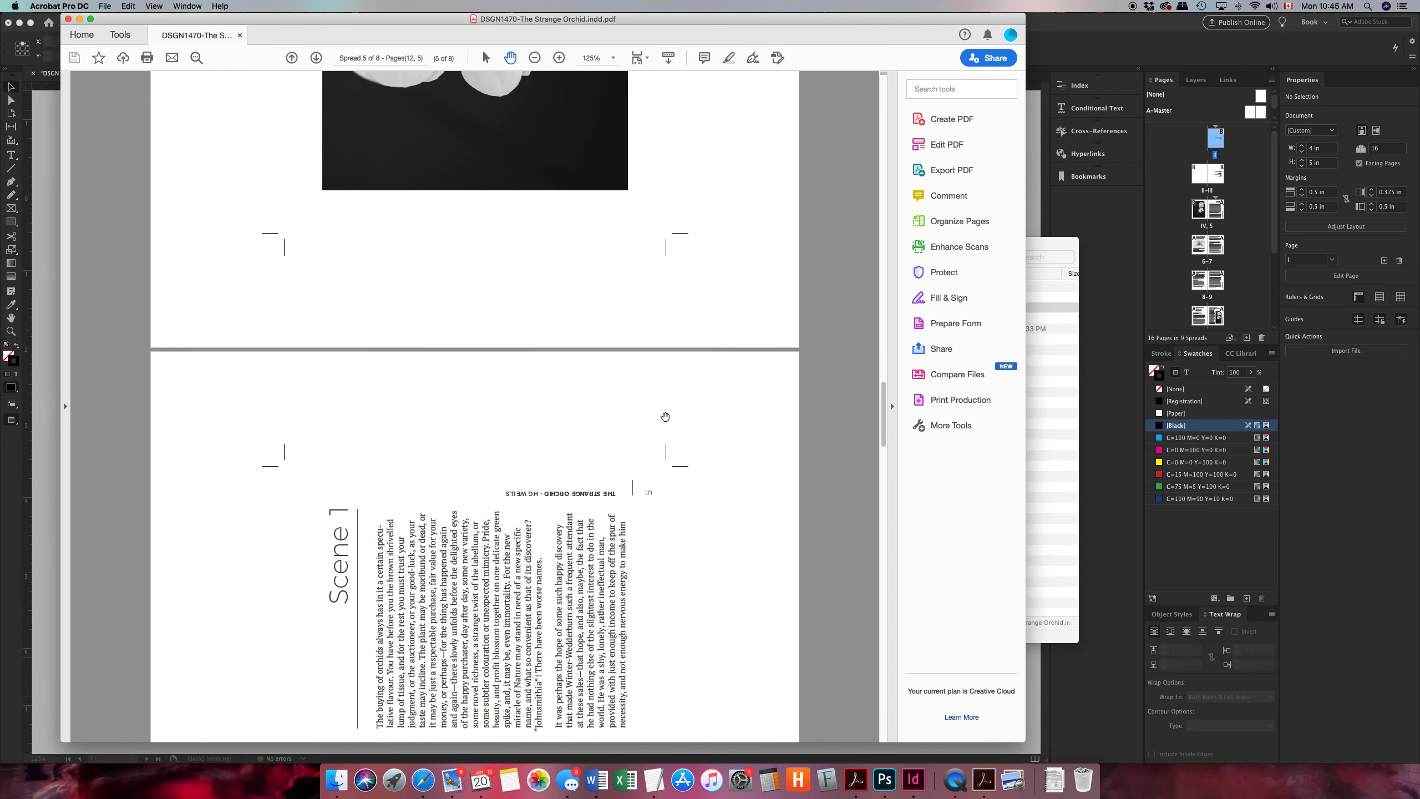
scroll(665, 417, down, 20)
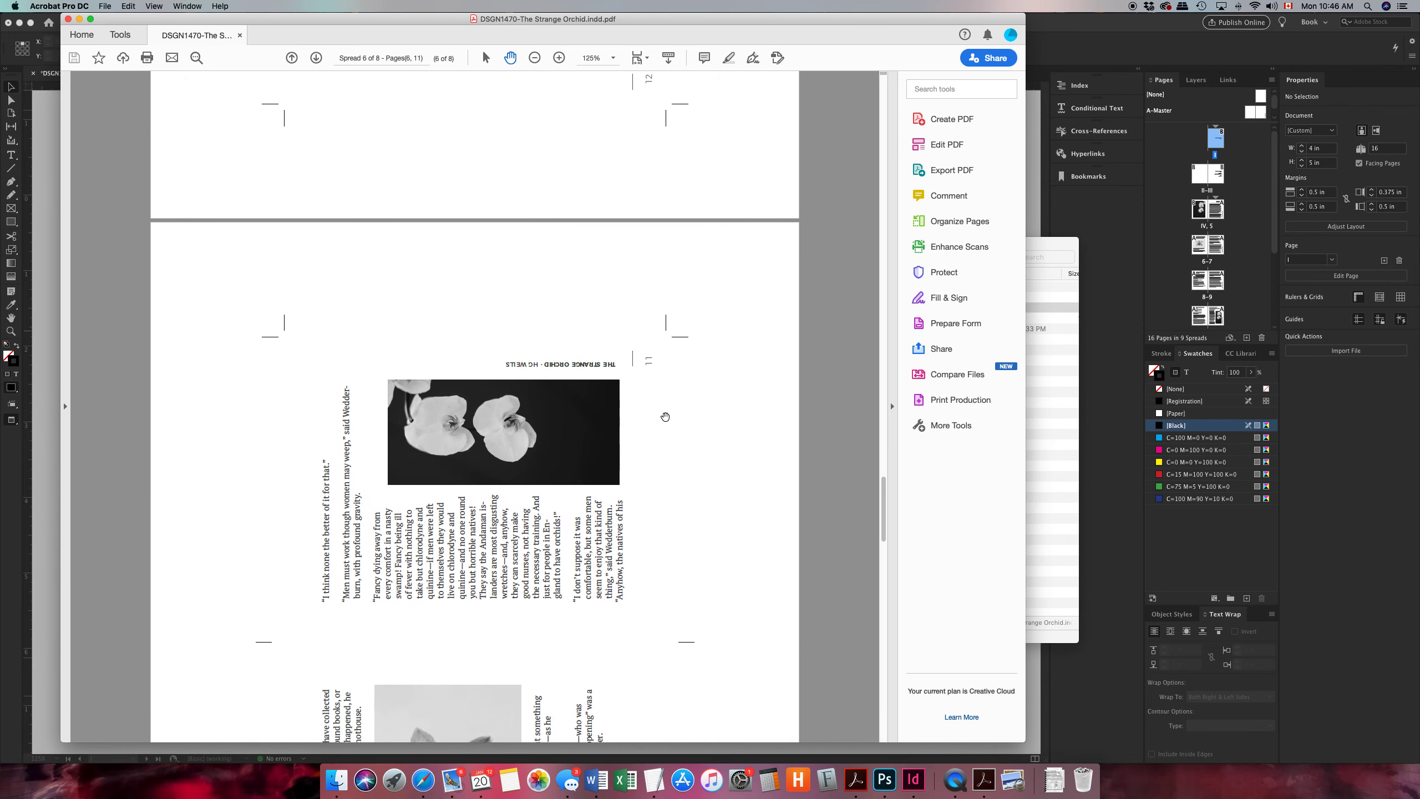
scroll(664, 416, down, 20)
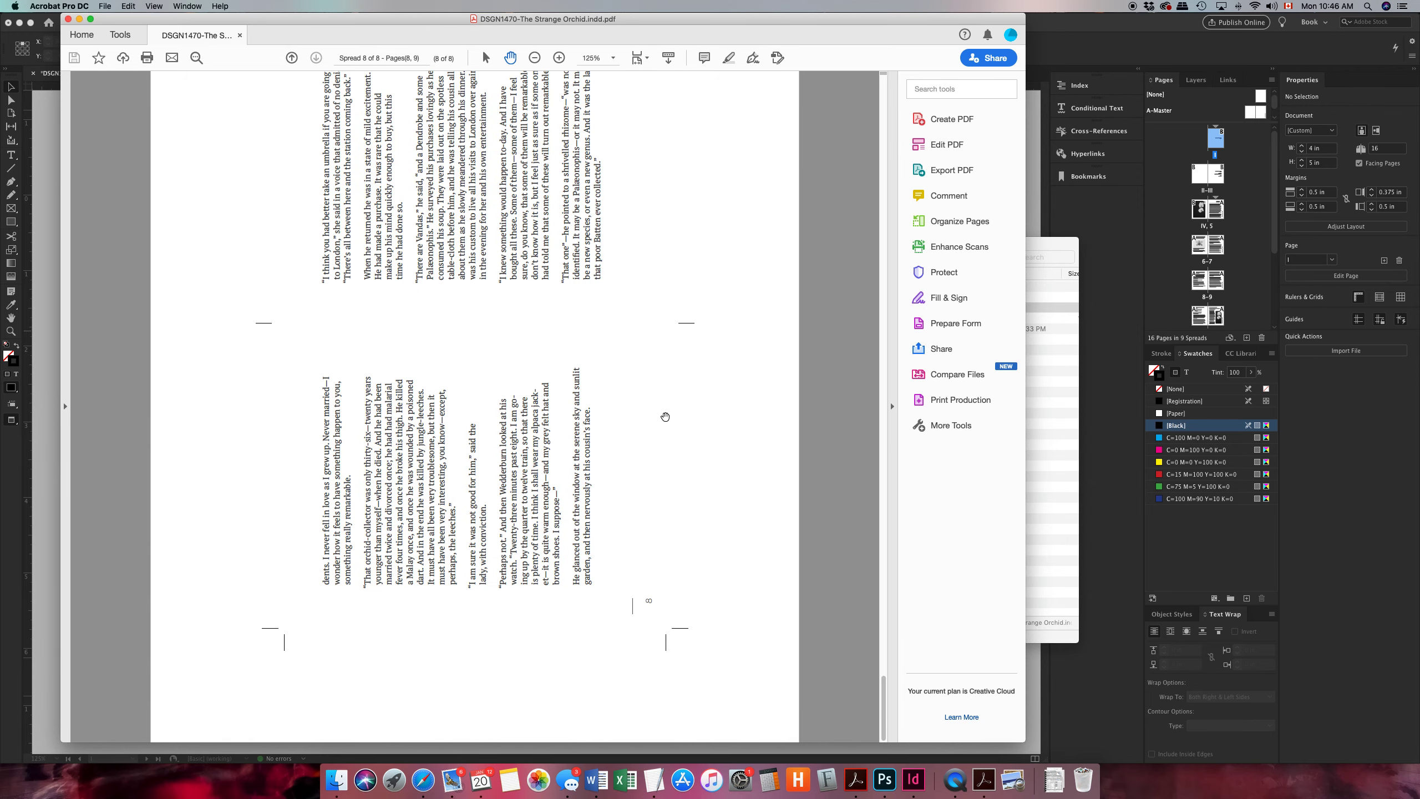
scroll(599, 327, up, 20)
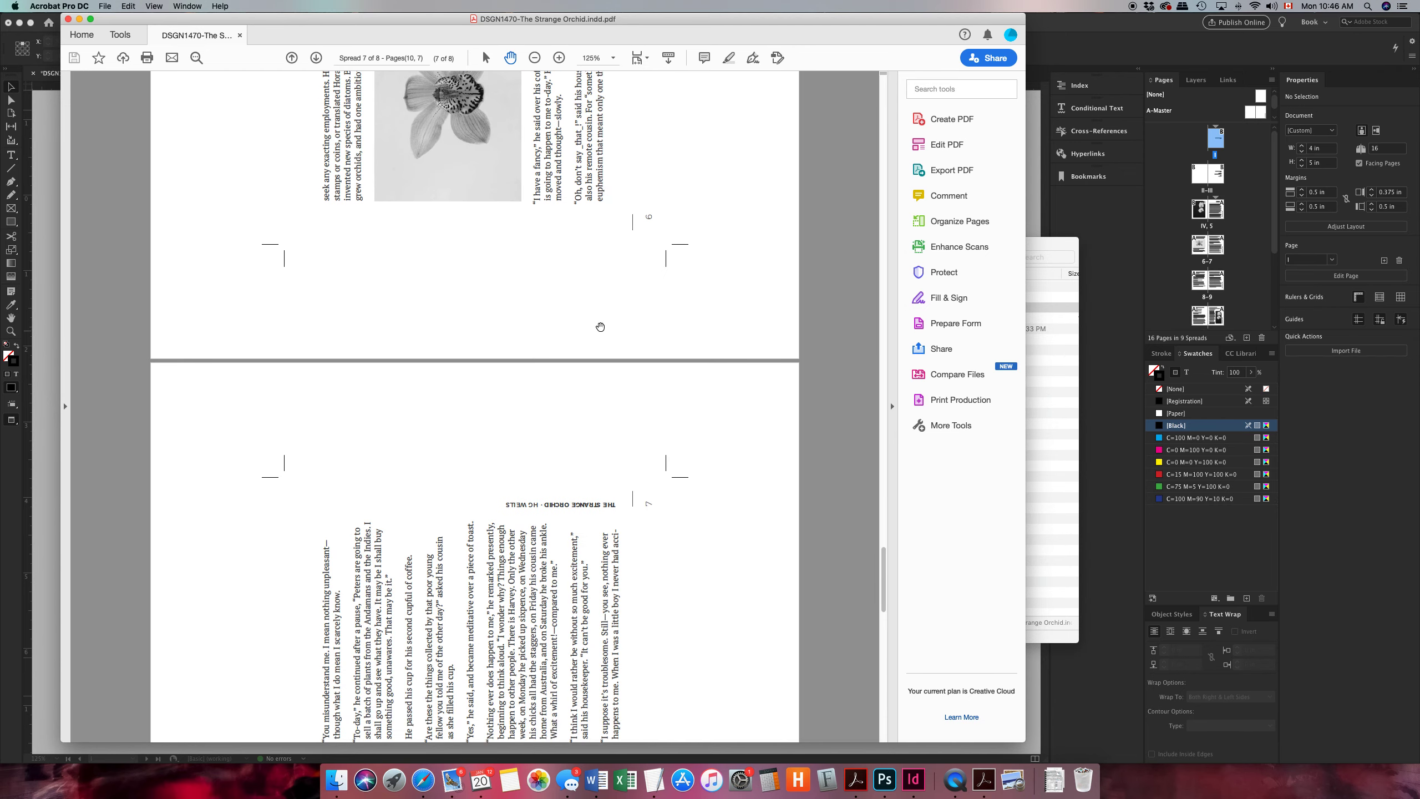
scroll(599, 327, up, 20)
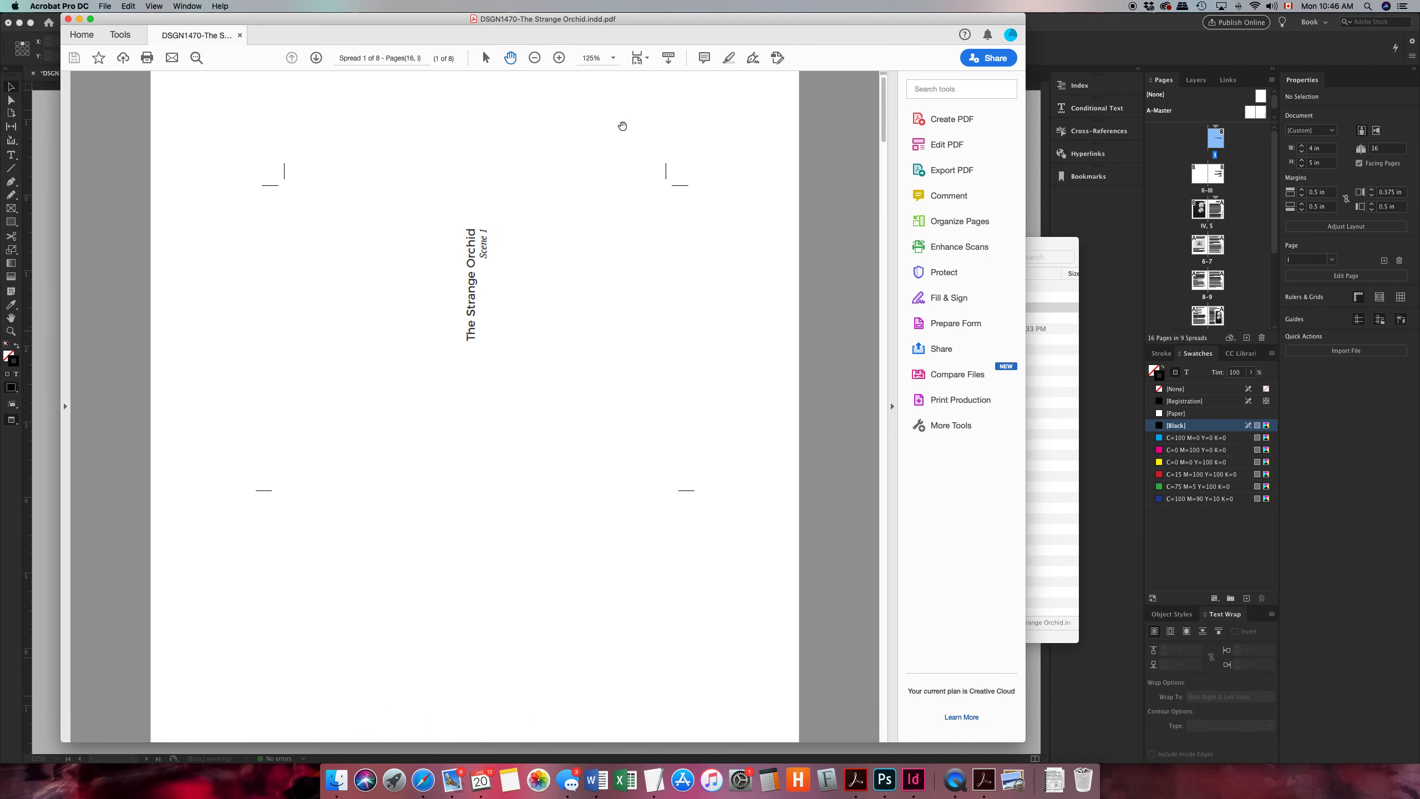